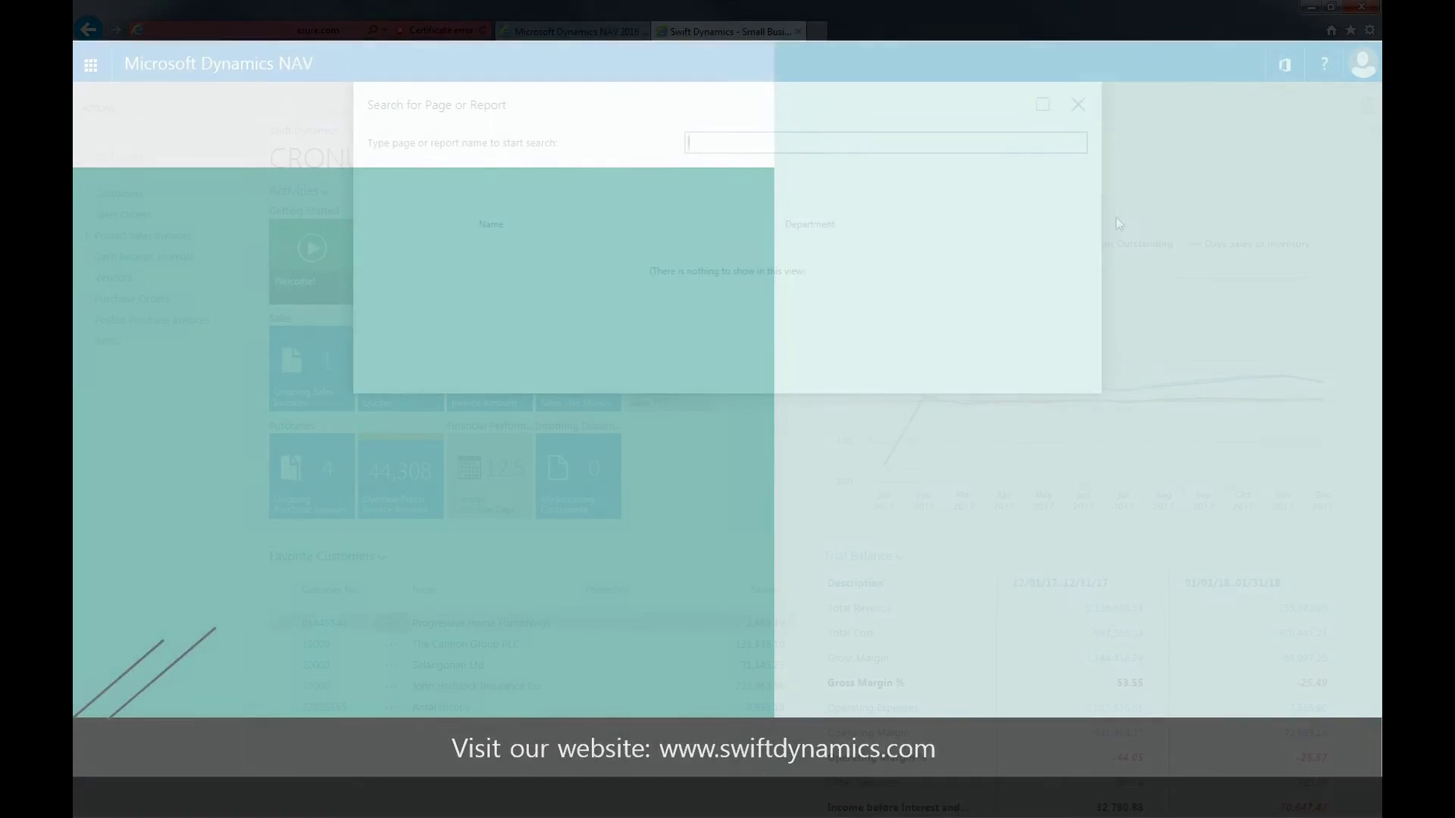
Search the pages and reports for "general posting" and open the General Posting Setup list
type("gen")
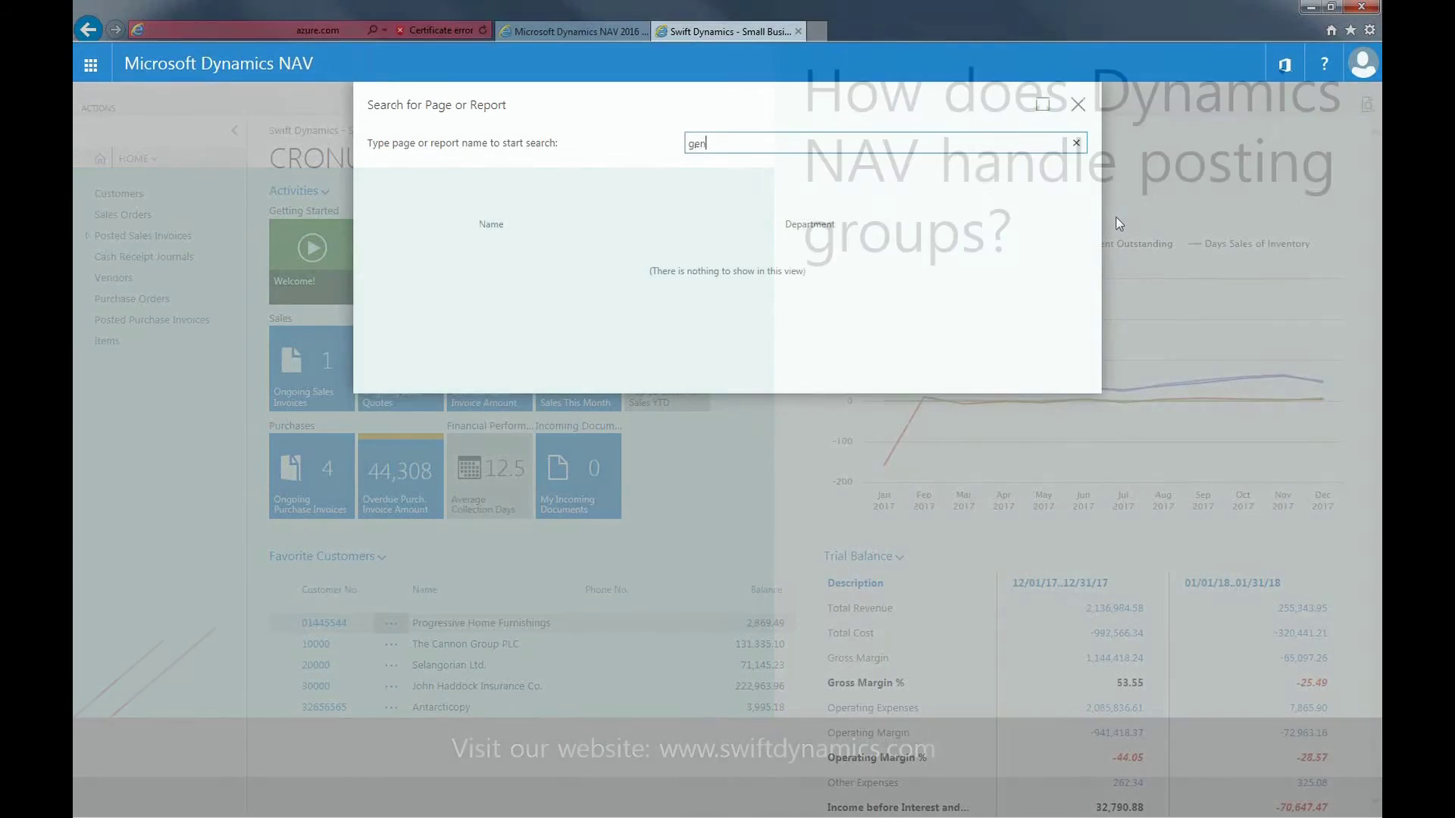
type("eral post")
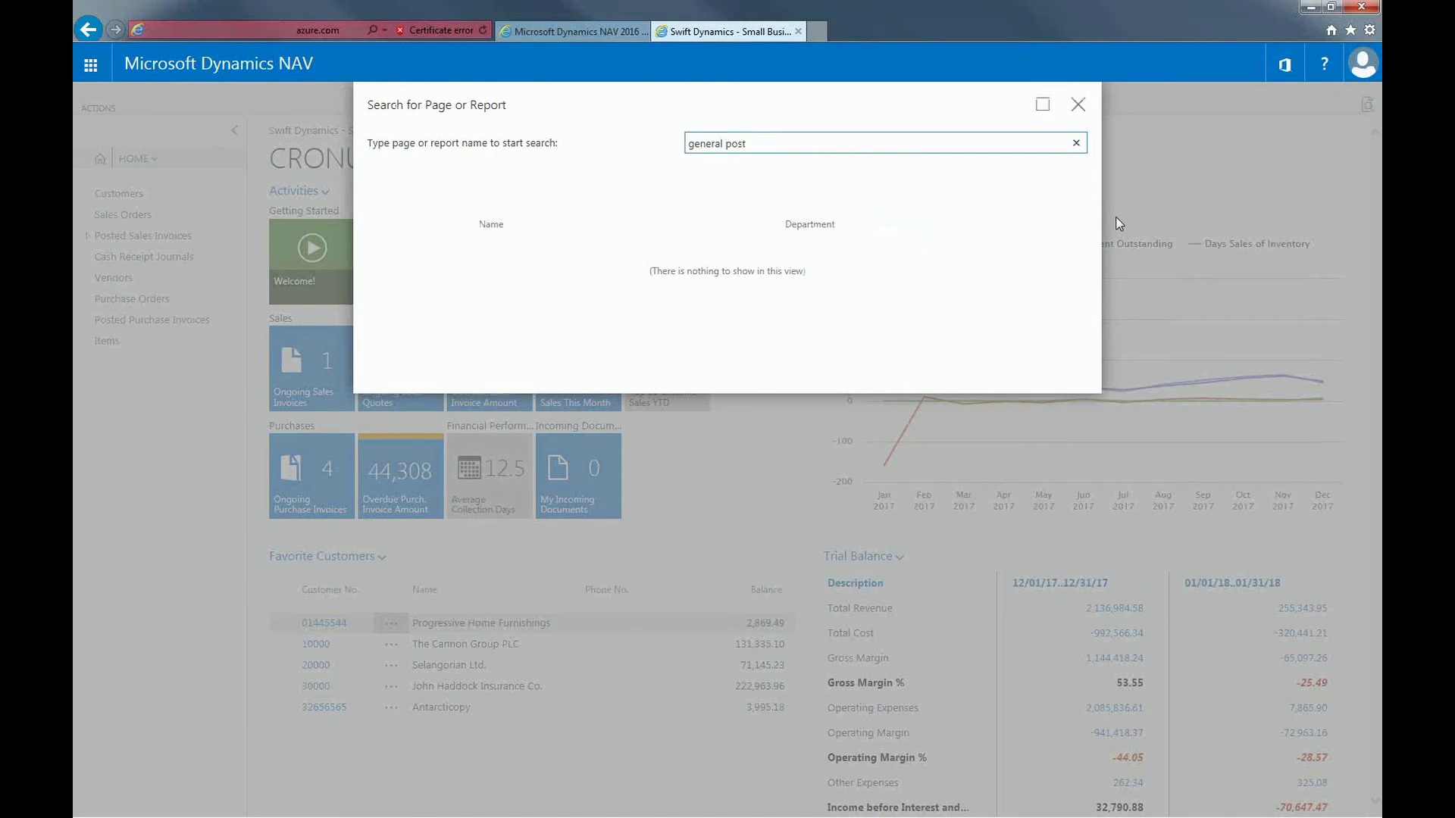
type("ing")
left_click(519, 269)
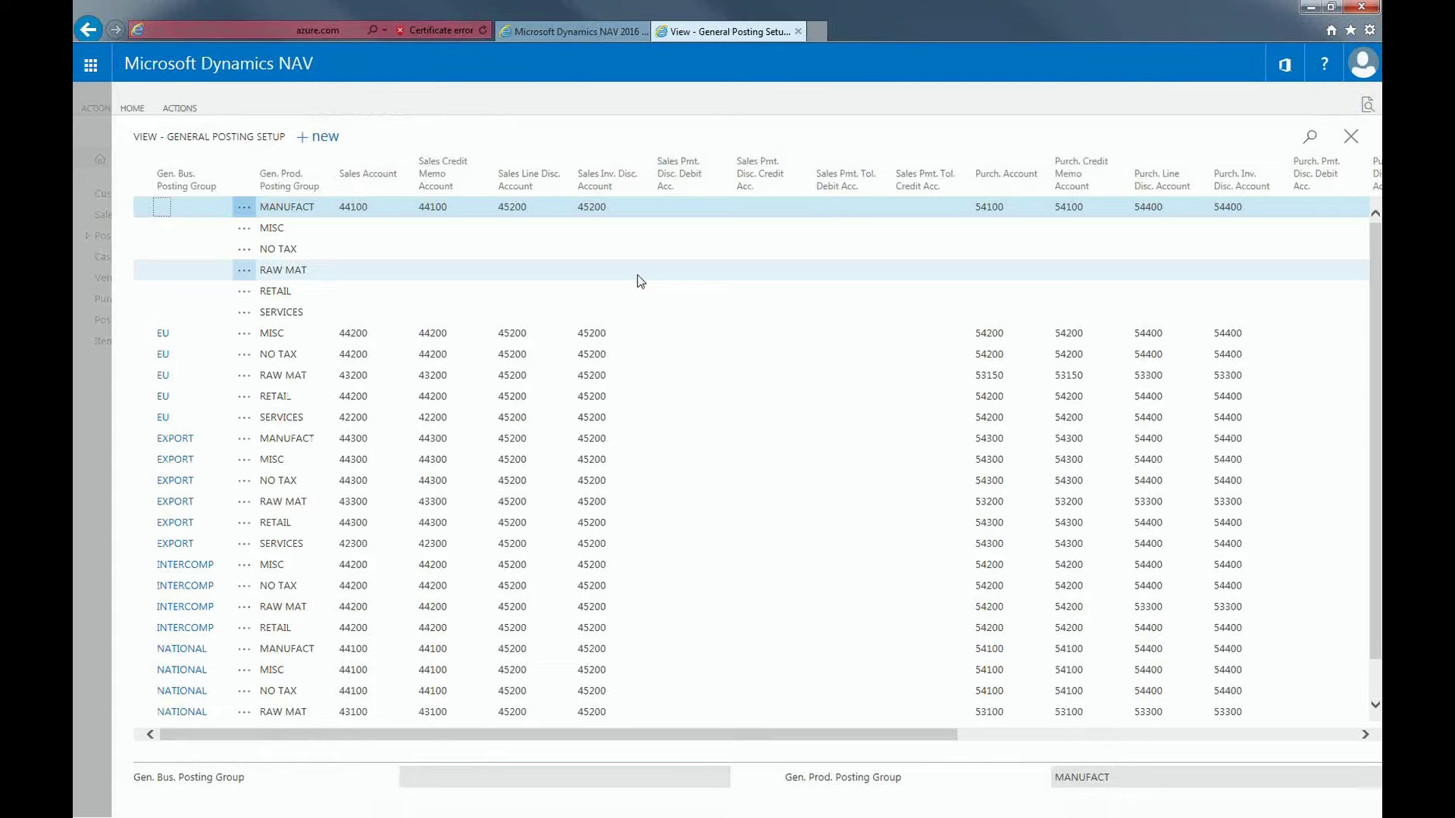
Sort the setup list by Gen. Bus. Posting Group in descending order and open the NATIONAL / SERVICES entry for editing
left_click(174, 191)
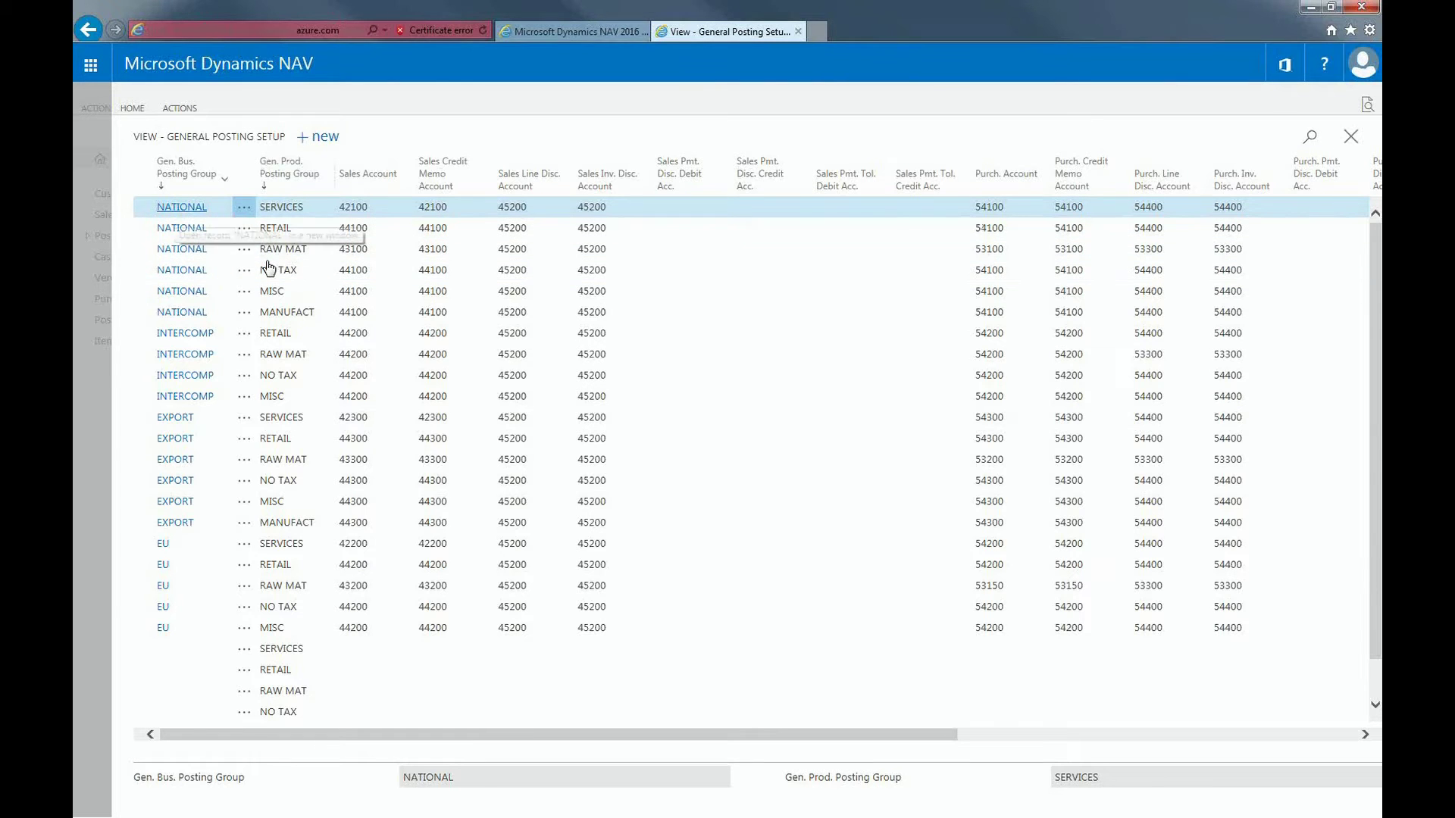
key("ctrl+shift+e")
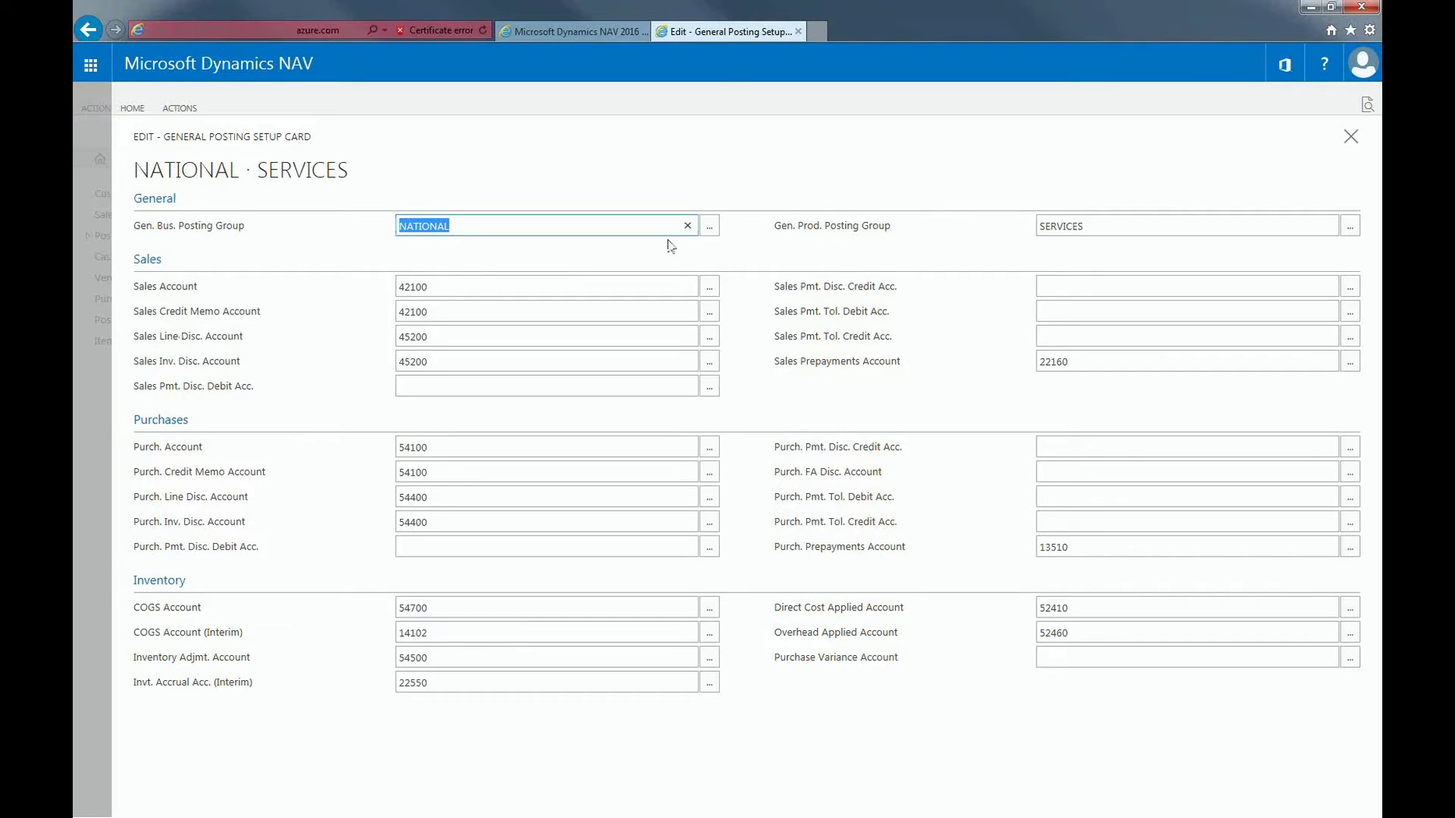
Look through the available general business posting groups and general product posting groups on the setup card without changing either
left_click(709, 231)
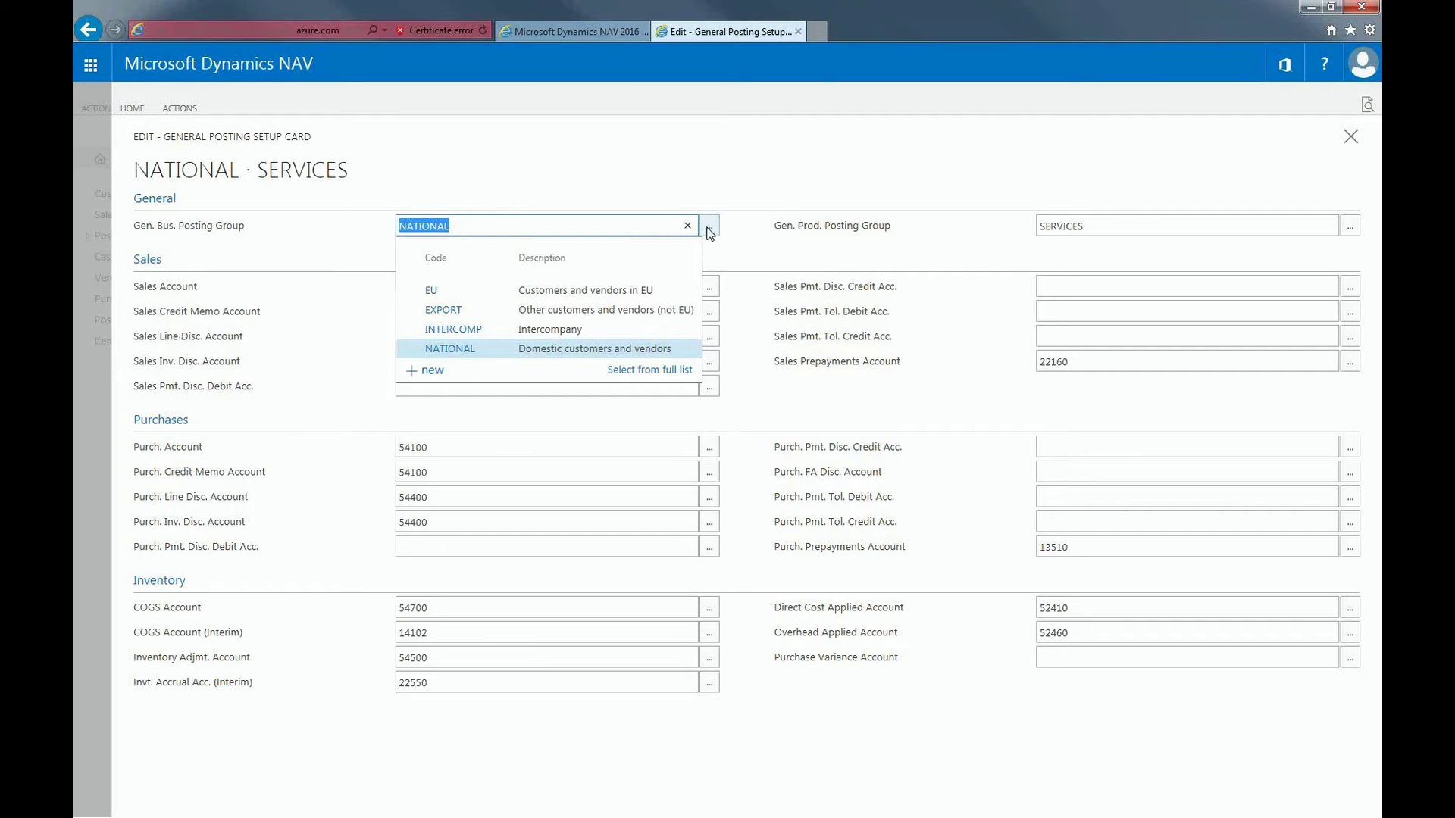
left_click(746, 245)
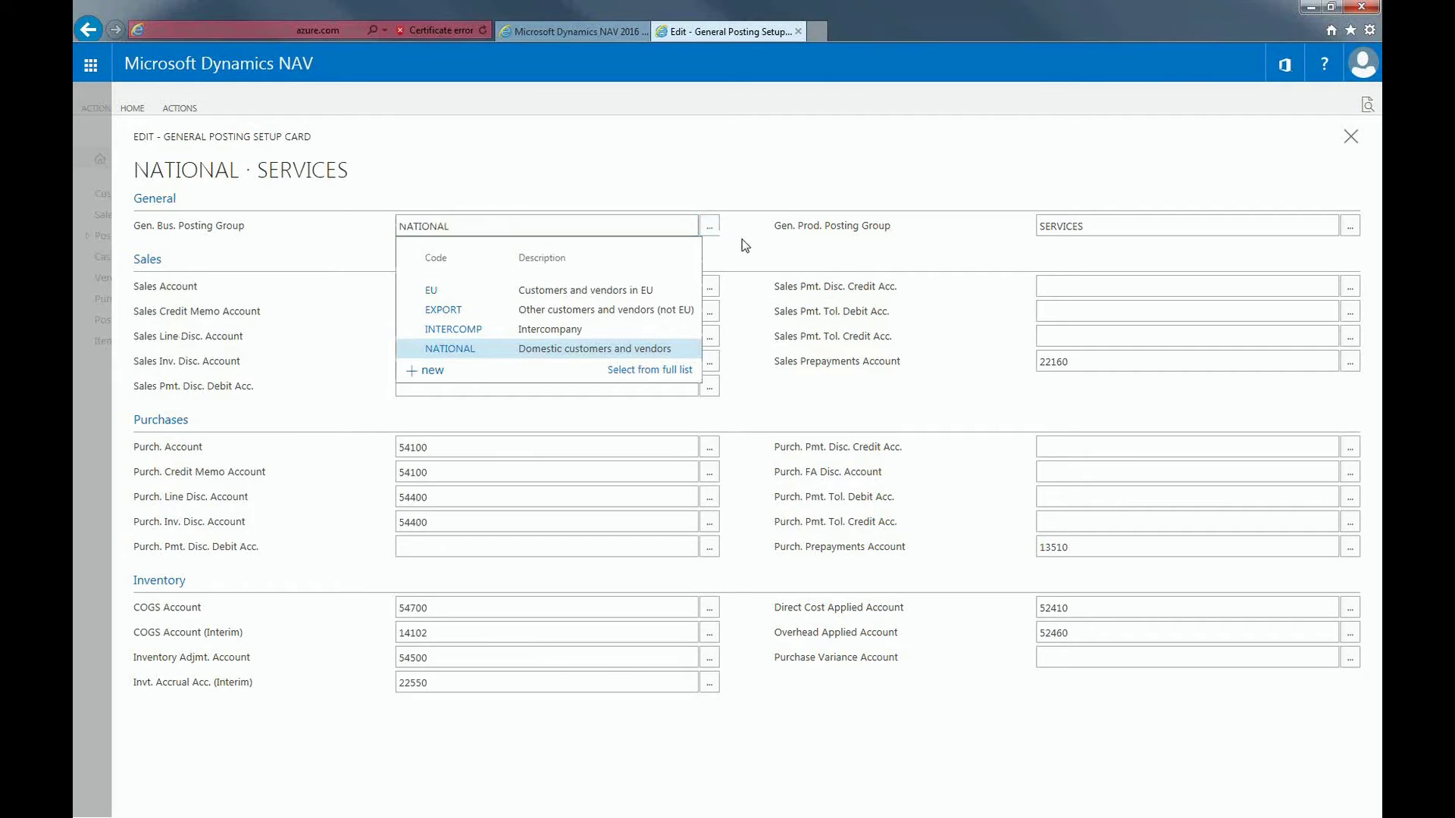
left_click(1325, 241)
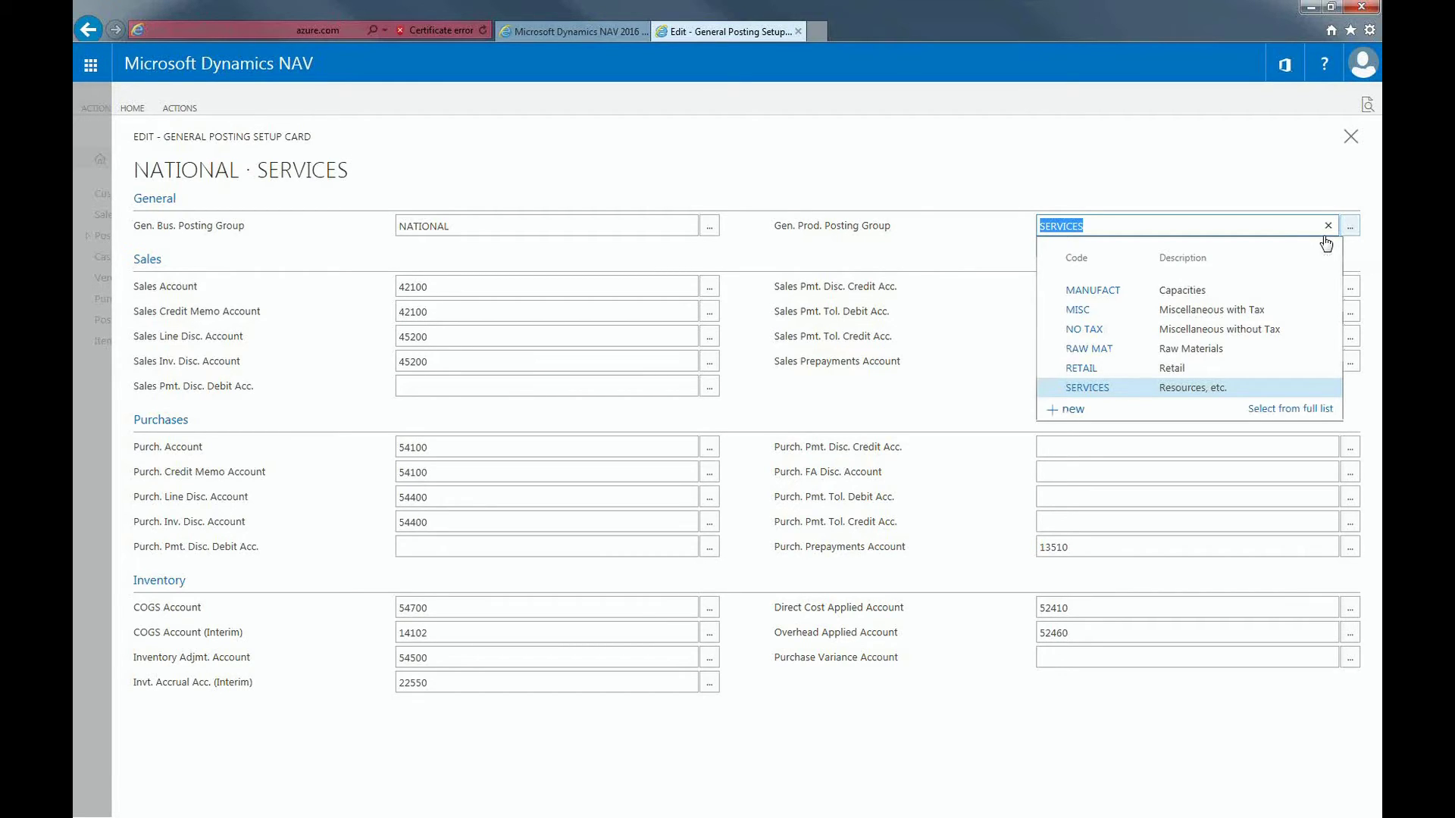
left_click(1069, 171)
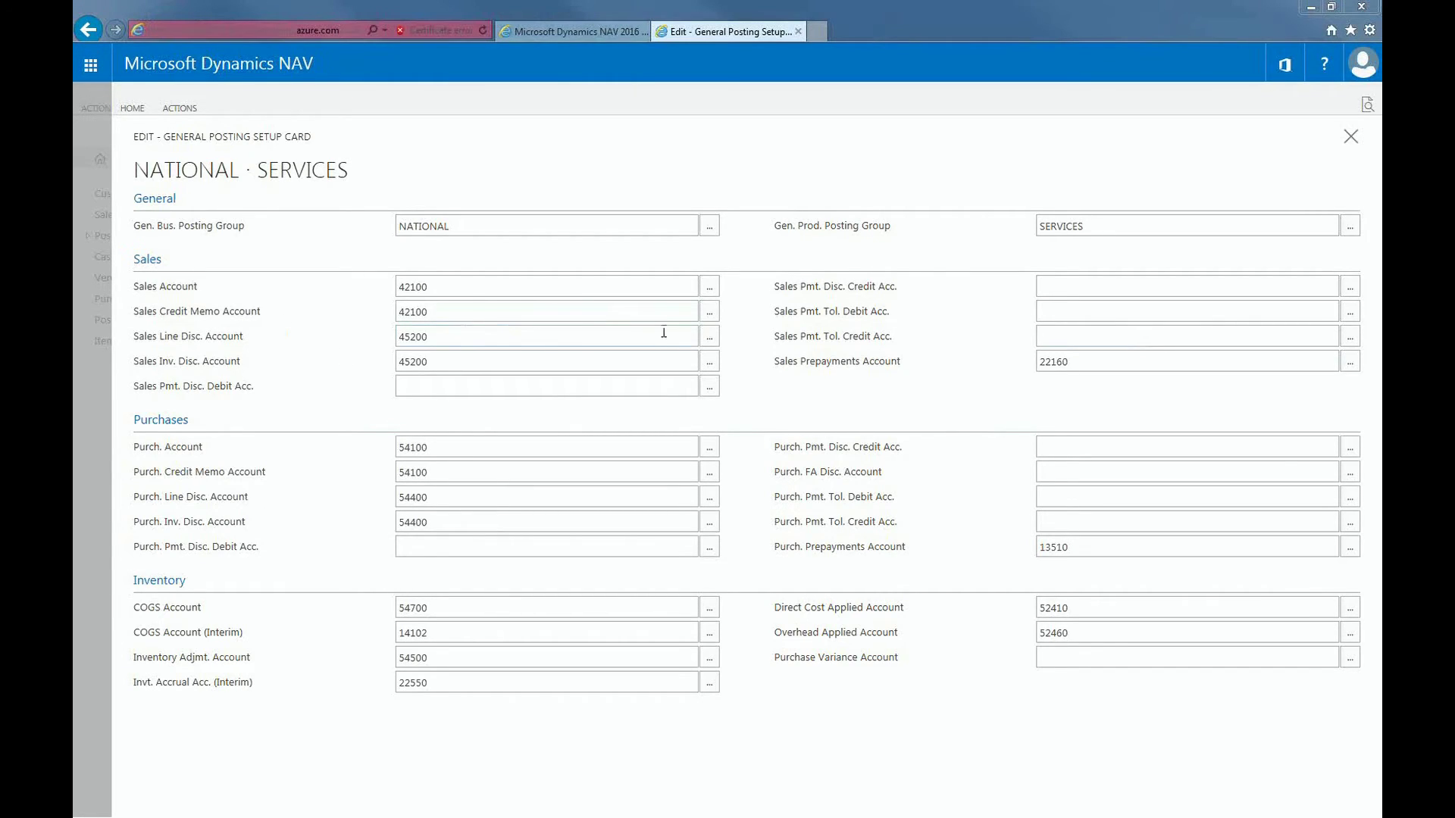
Check the G/L accounts assigned as Sales Account, Purch. Account and COGS Account, and close the NATIONAL / SERVICES card
left_click(710, 293)
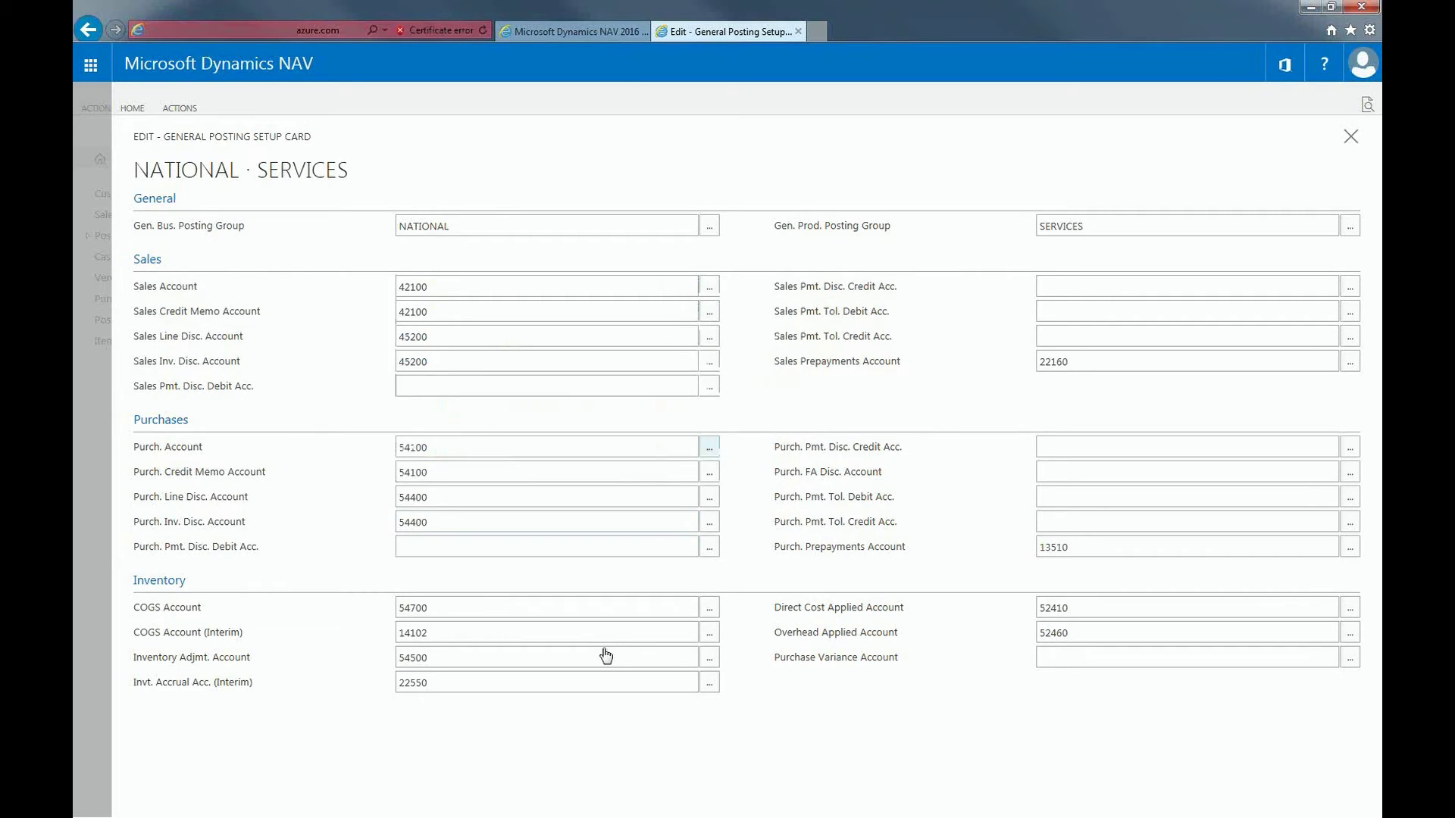
key("alt+Down")
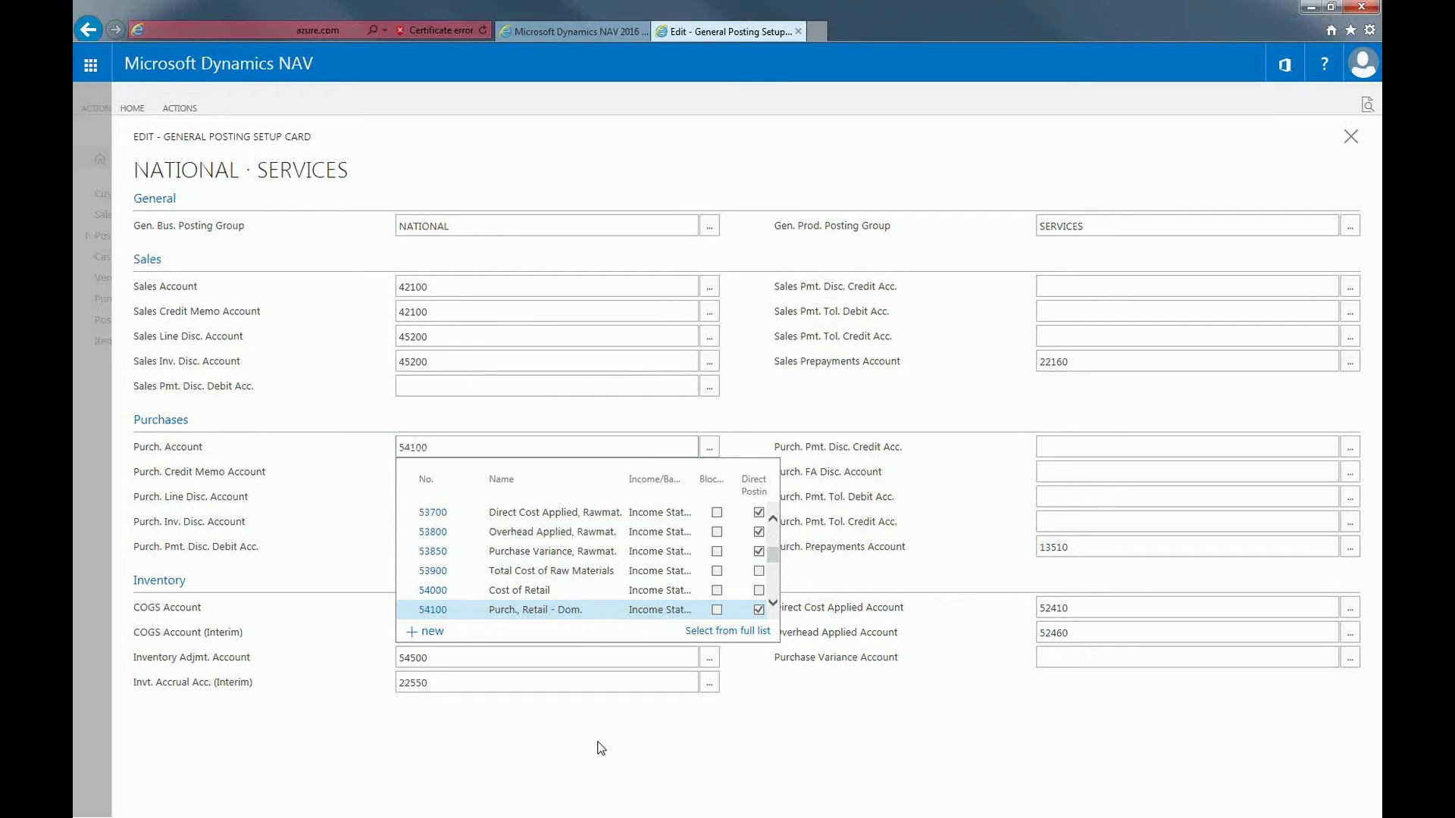
left_click(710, 610)
key("alt+Down")
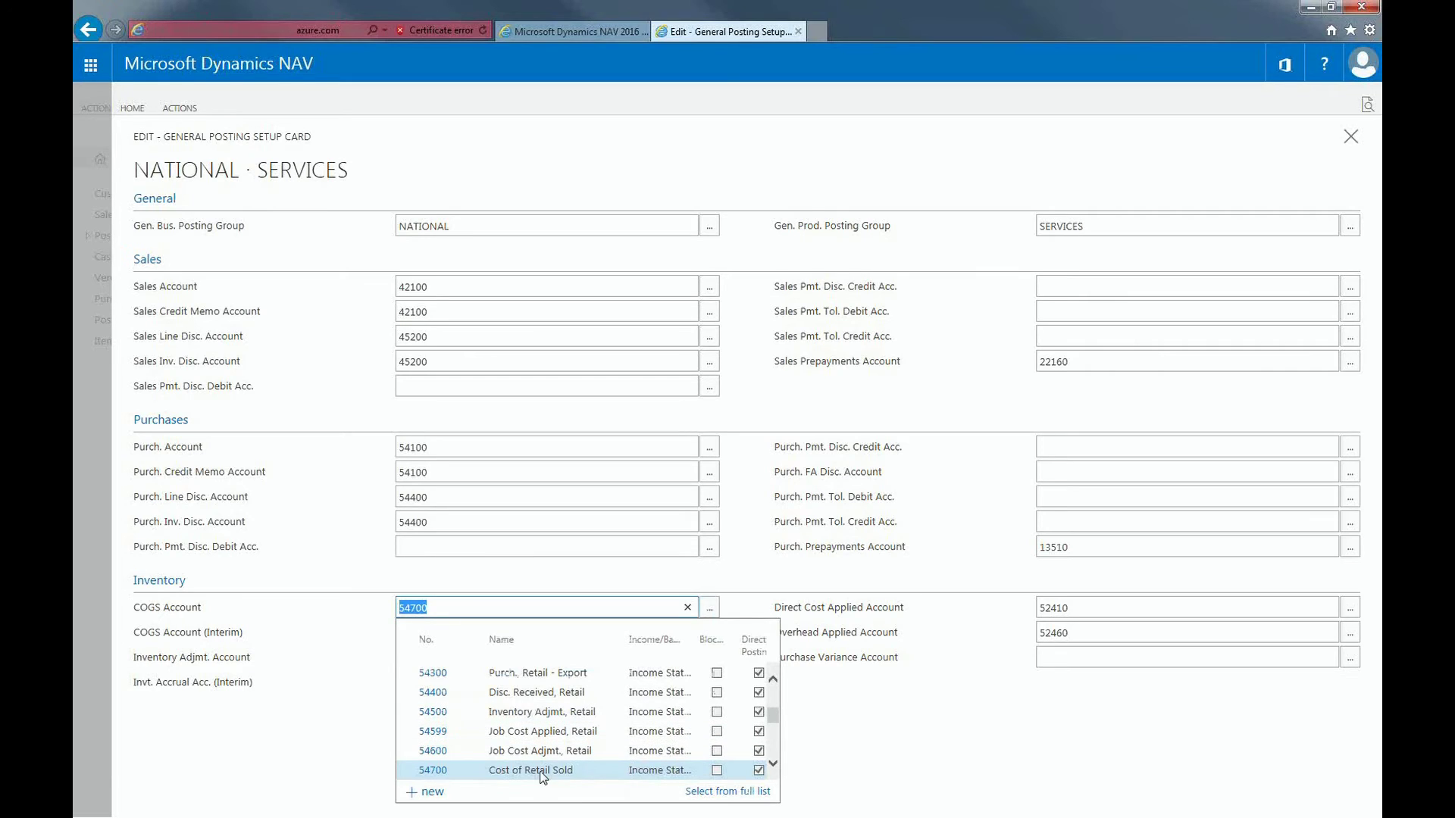
left_click(1004, 767)
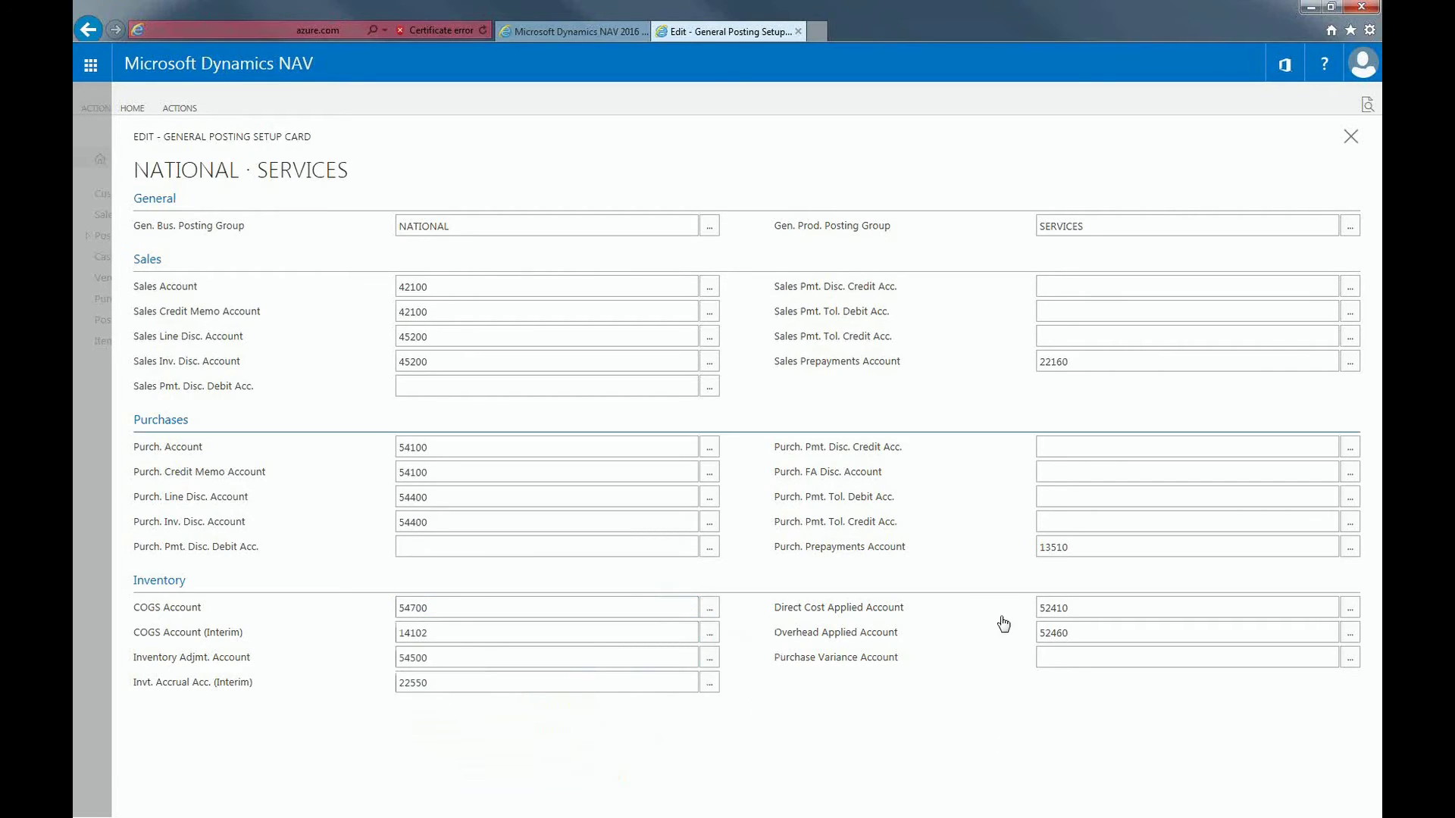
left_click(1350, 139)
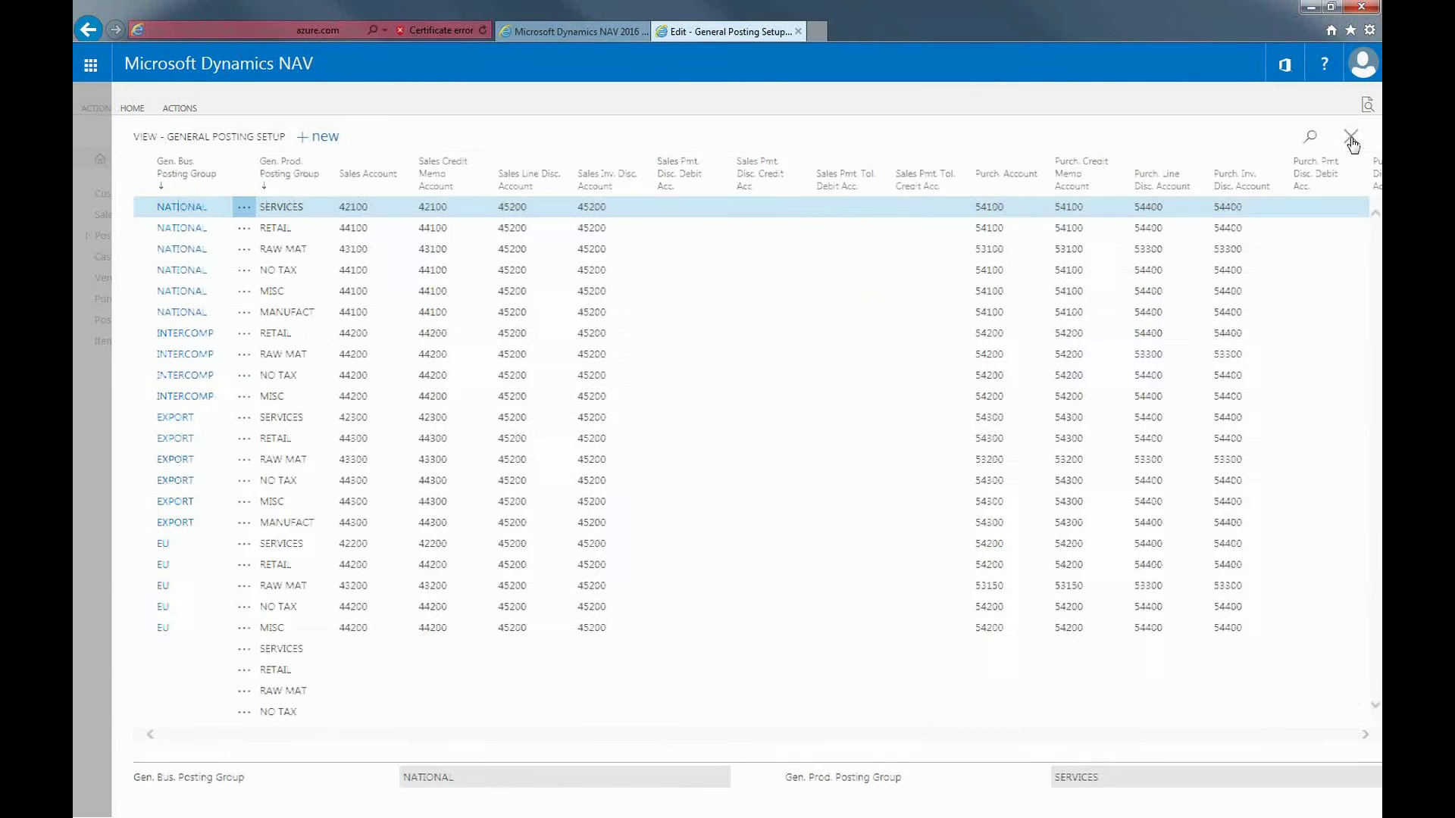
Open the customer card of The Cannon Group PLC to view its invoicing posting groups, and close it
left_click(89, 402)
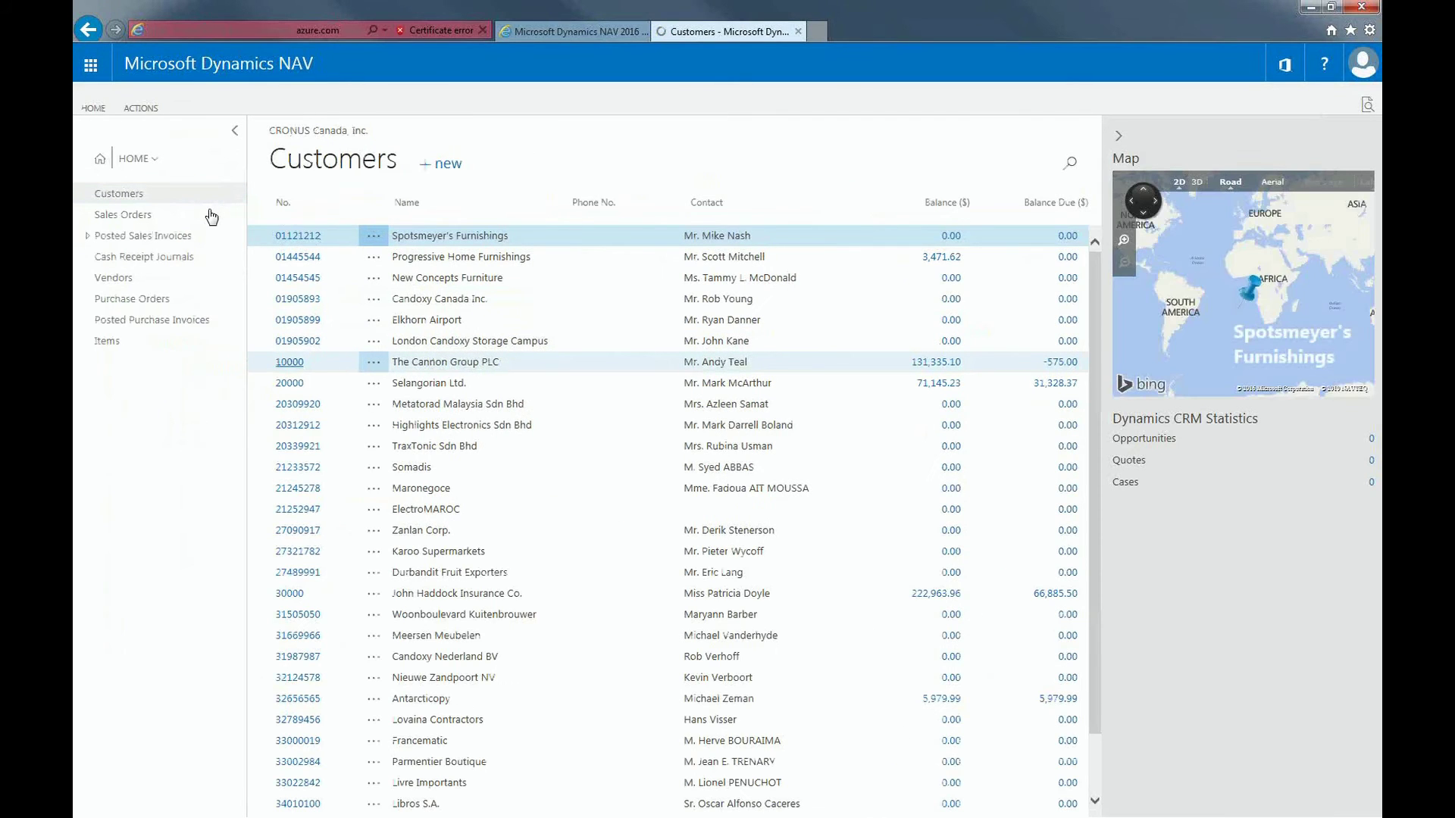
left_click(314, 365)
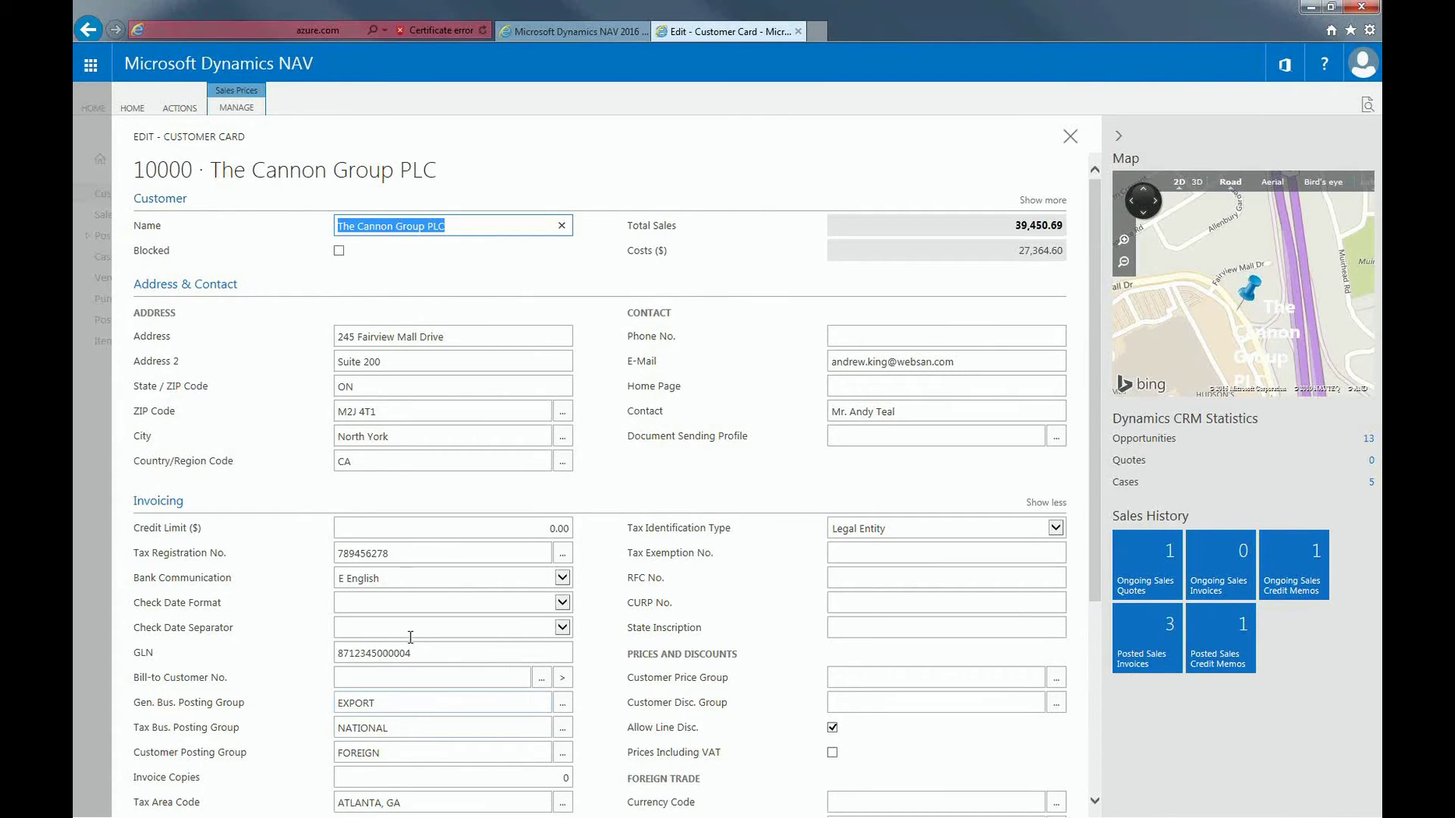
left_click(1068, 137)
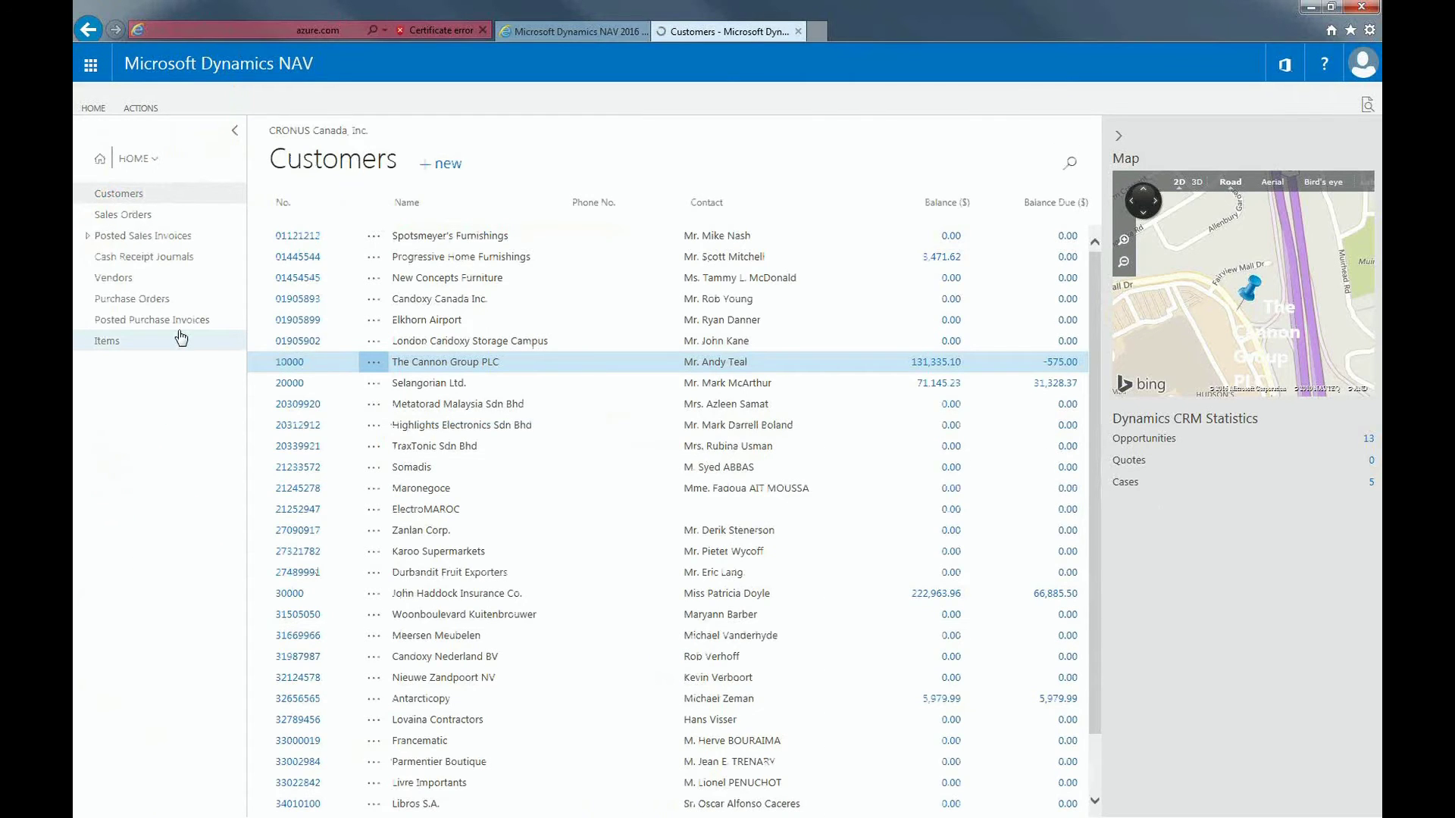
Open the item card of the Bicycle (item 1000) to view its product and inventory posting groups, and close it
left_click(107, 341)
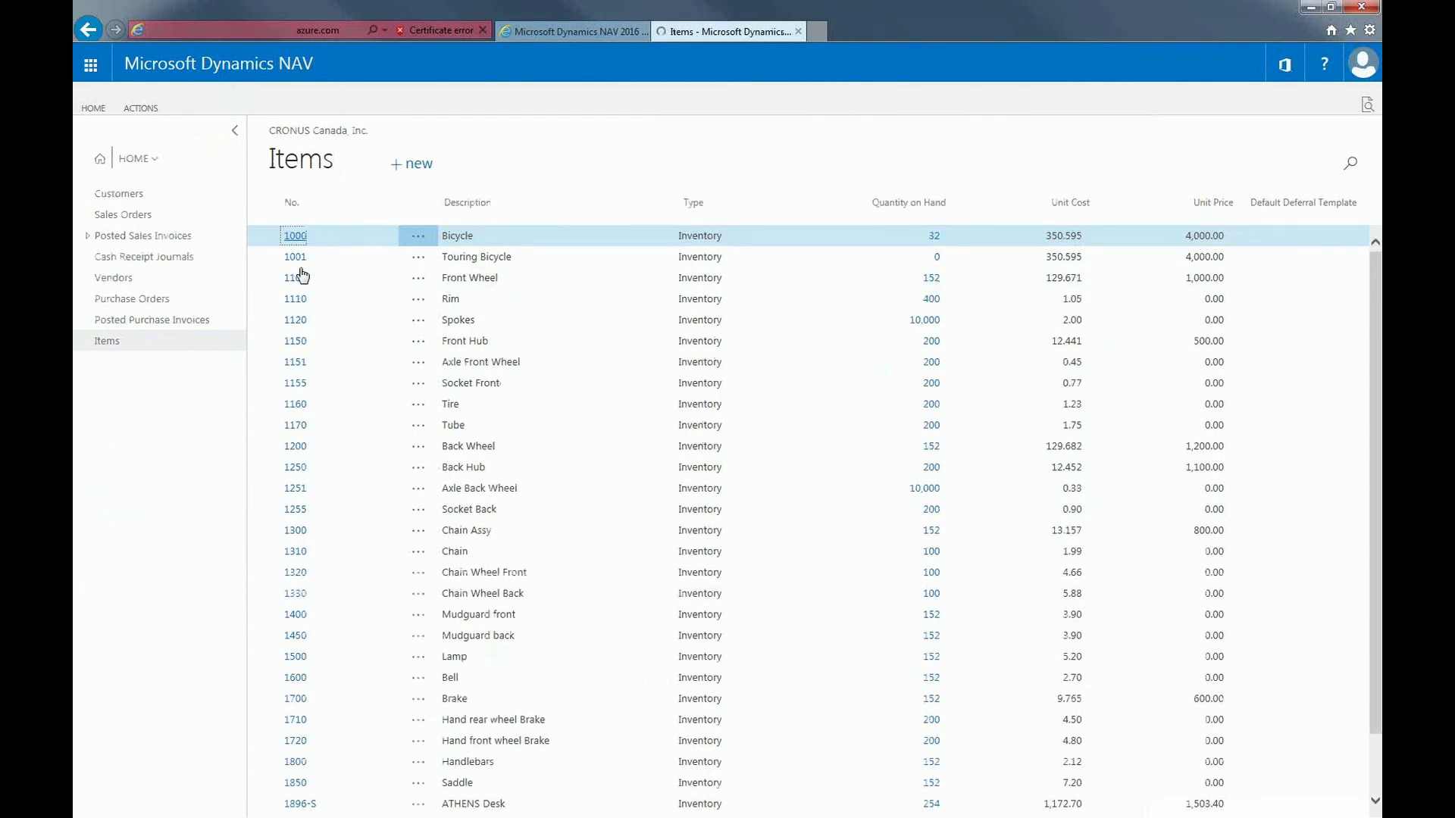
key("Return")
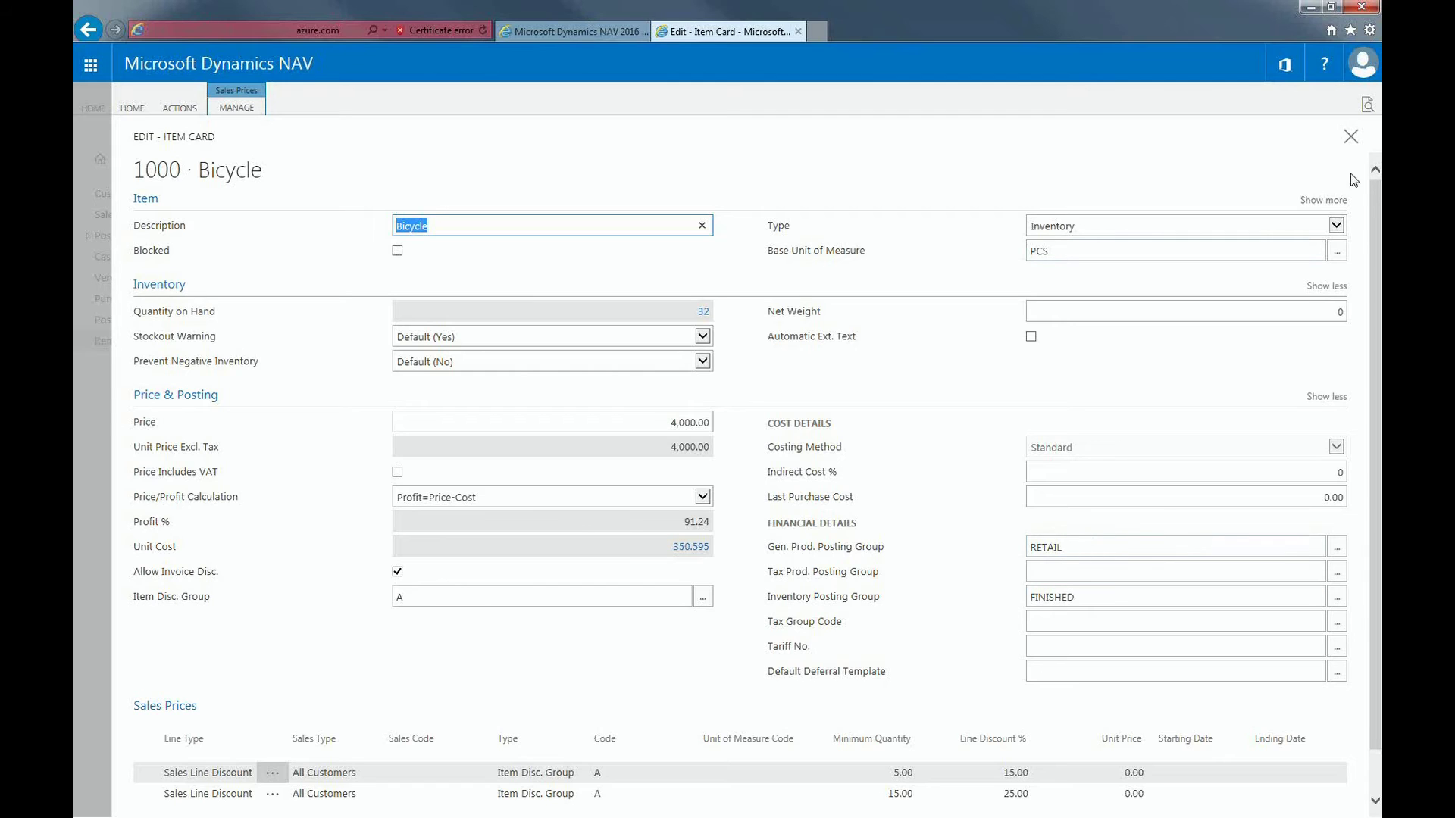
left_click(1351, 138)
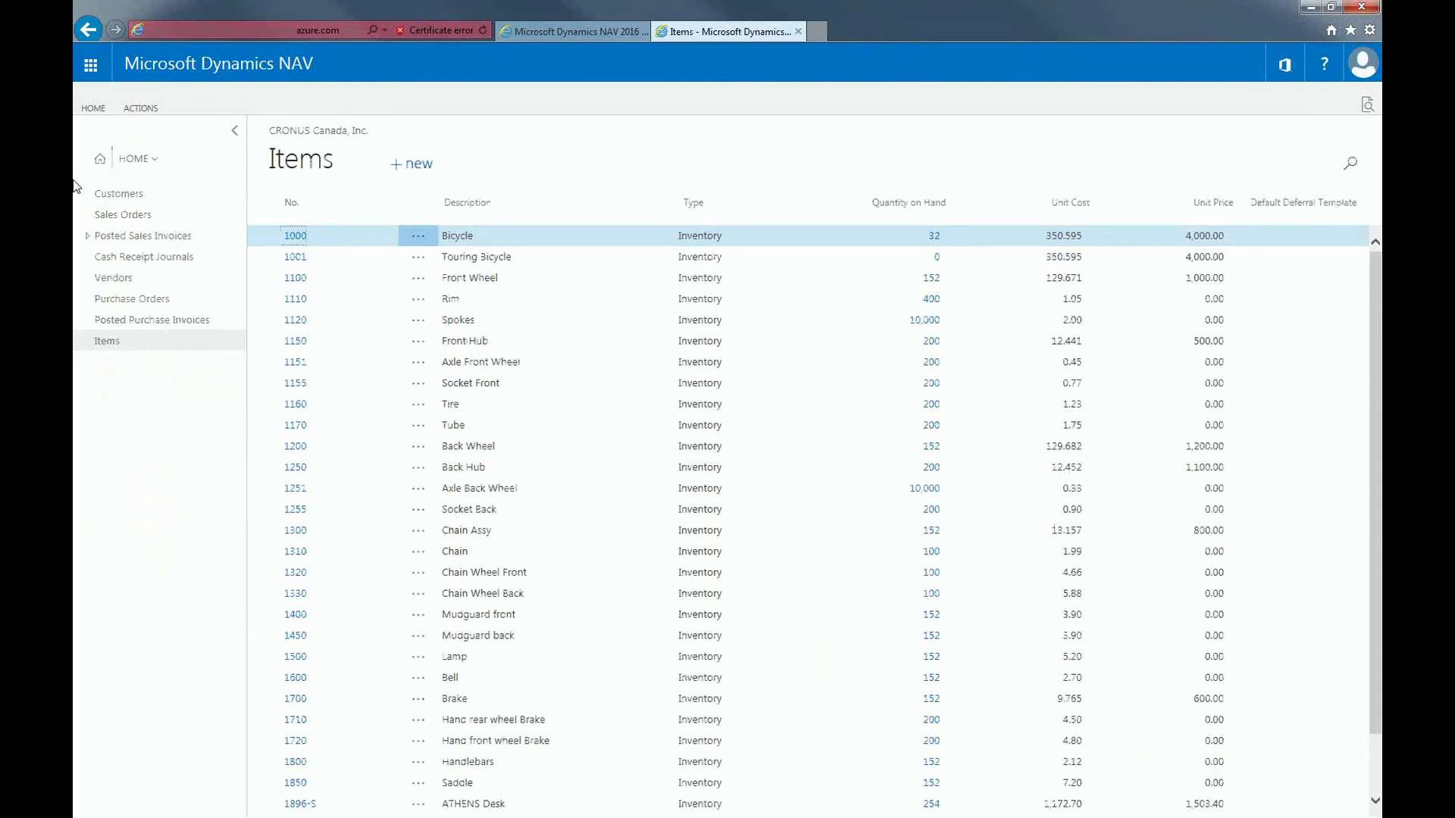
Open the first London Postmaster document among the posted purchase invoices and review its general details, lines and invoice discount
left_click(101, 172)
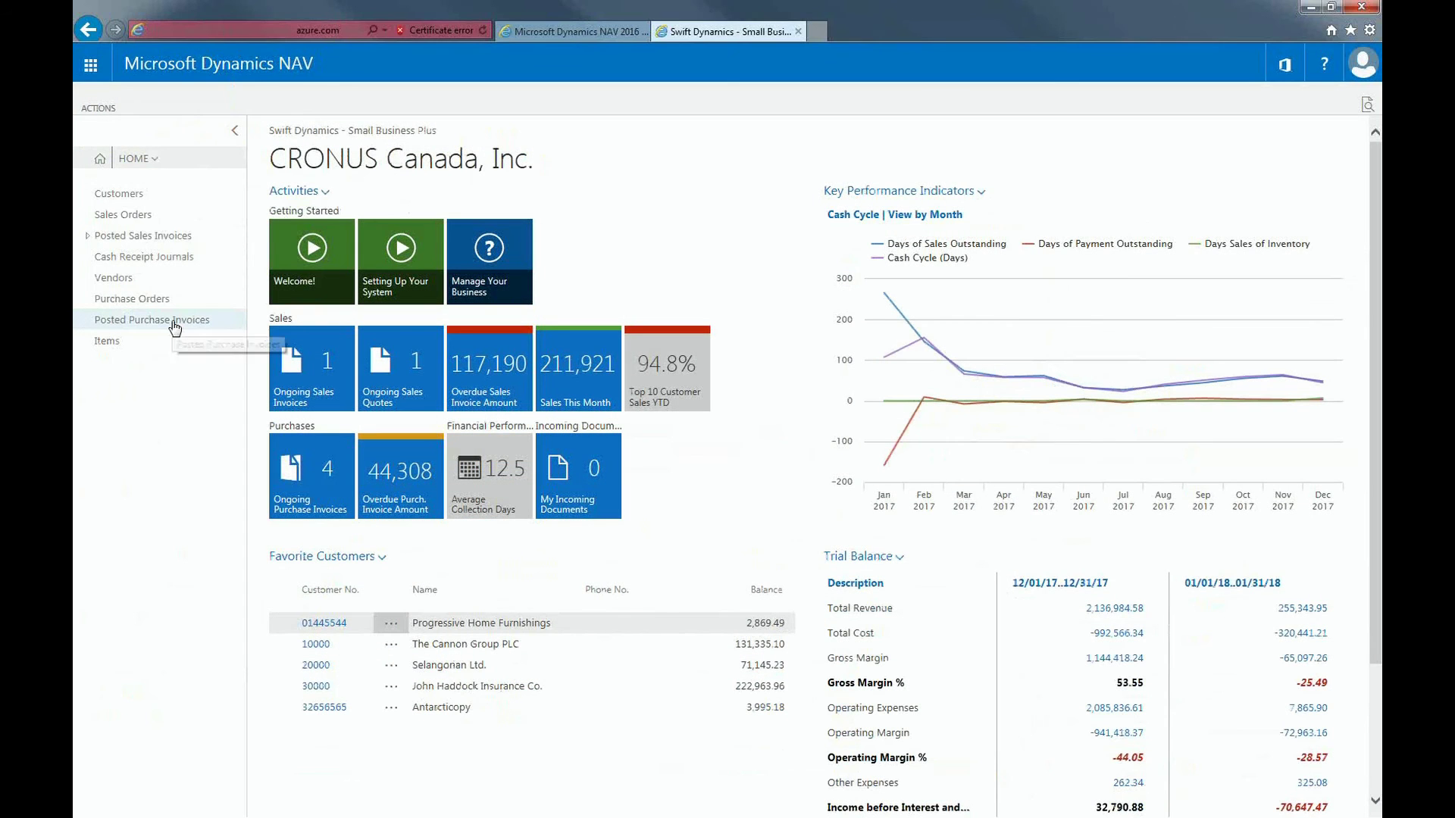
left_click(174, 322)
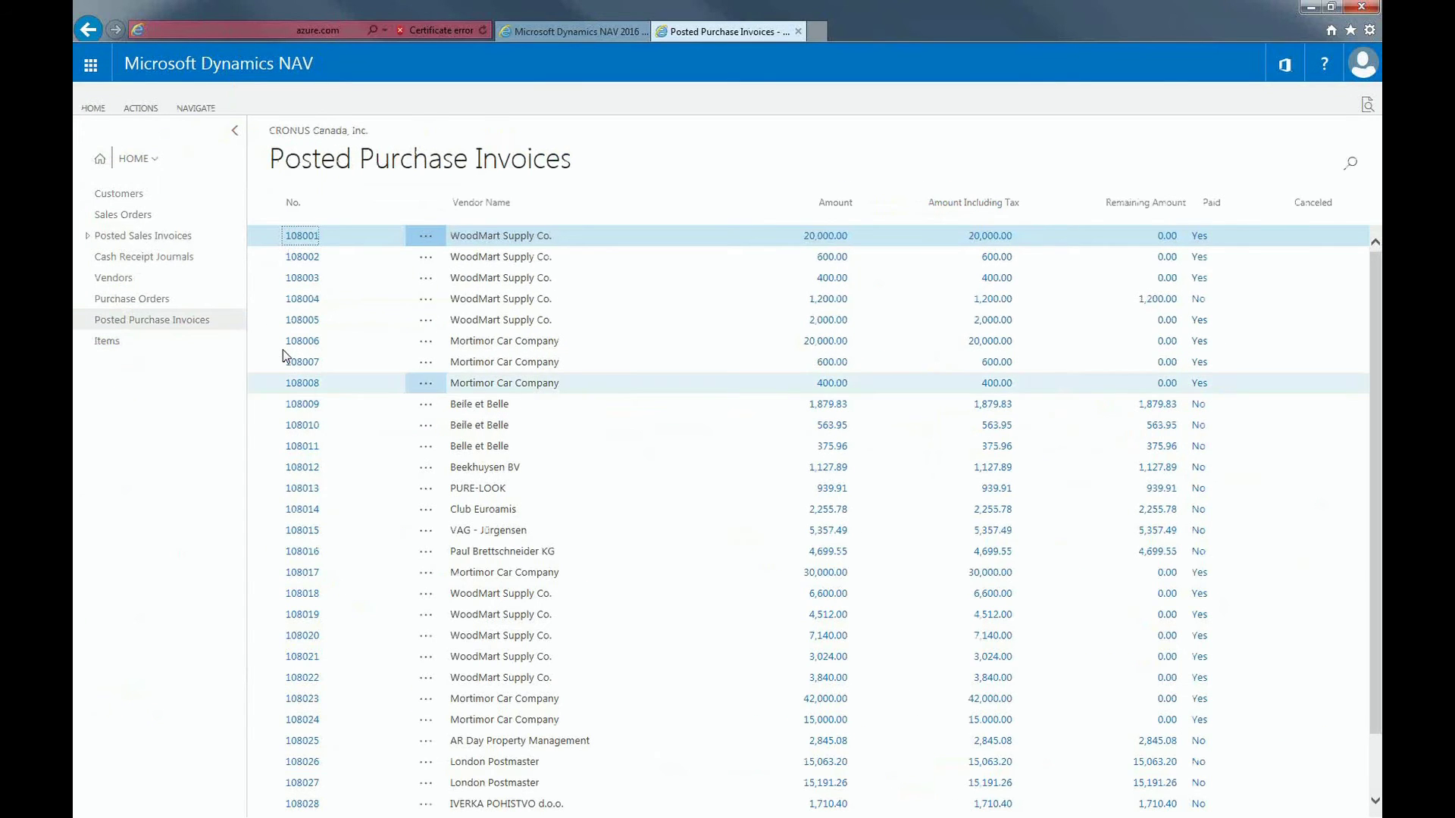
left_click(301, 761)
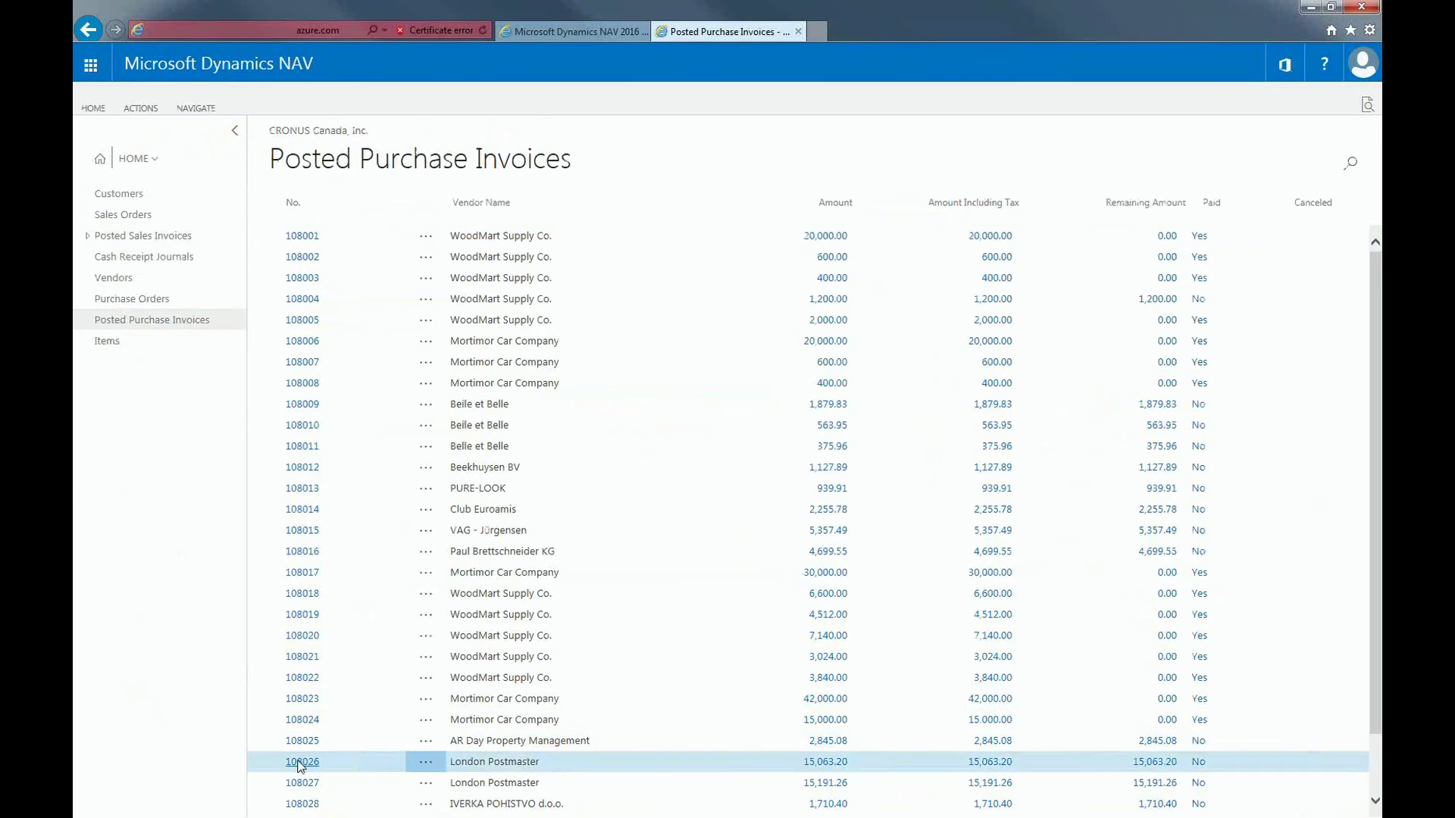
scroll(818, 484, "down", 4)
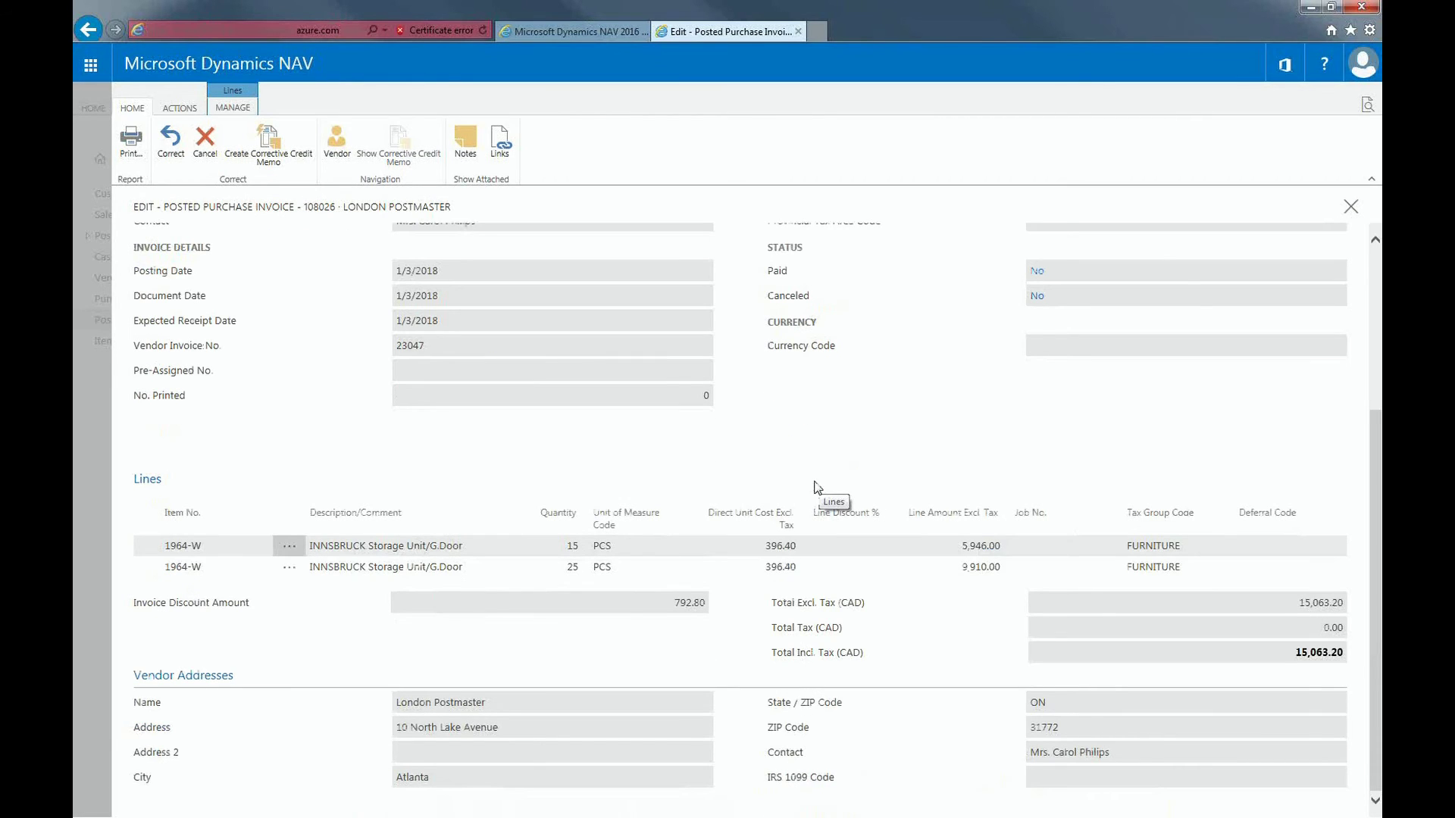
scroll(822, 491, "up", 4)
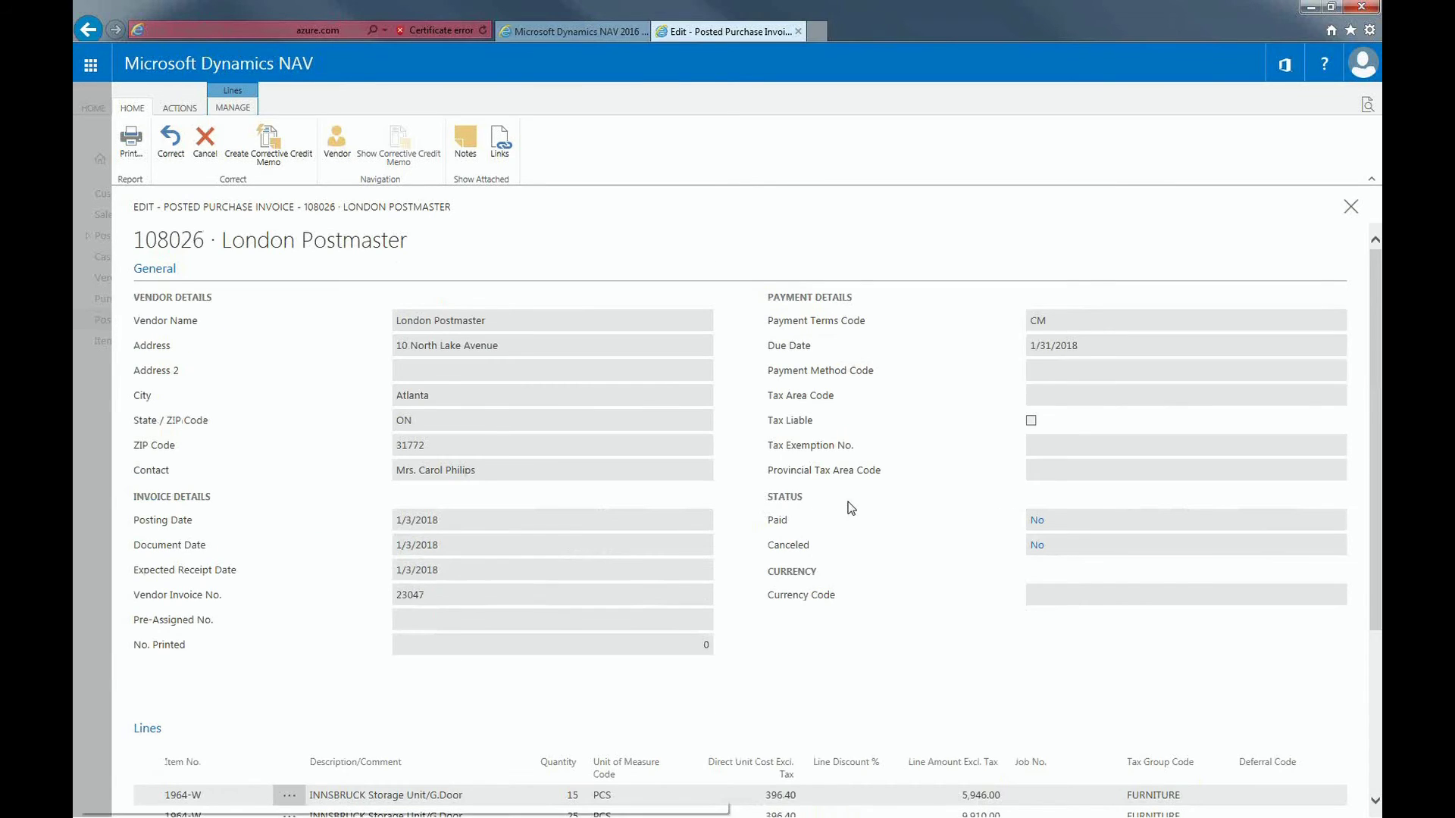
scroll(850, 508, "down", 3)
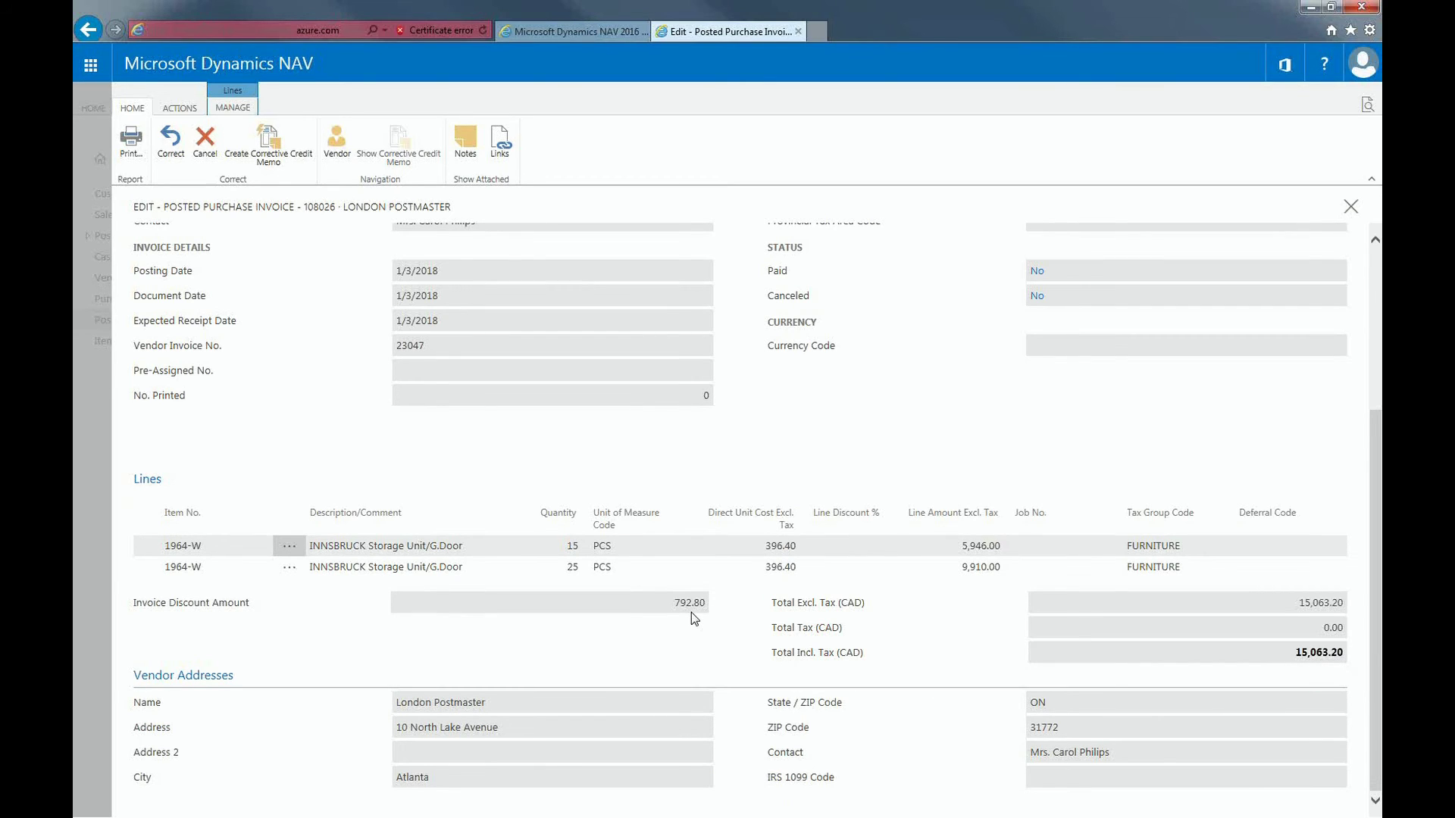
scroll(1023, 411, "up", 3)
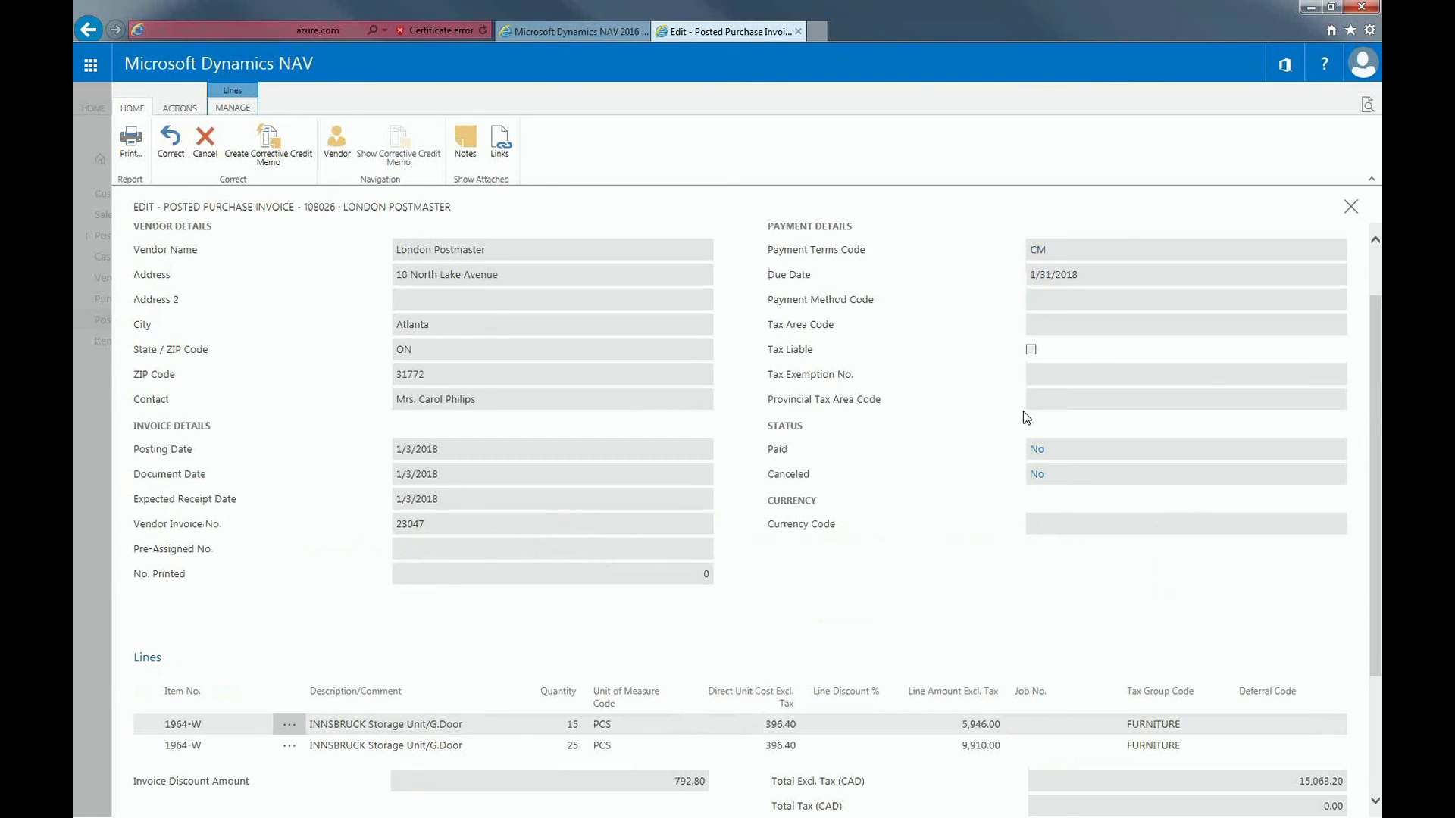
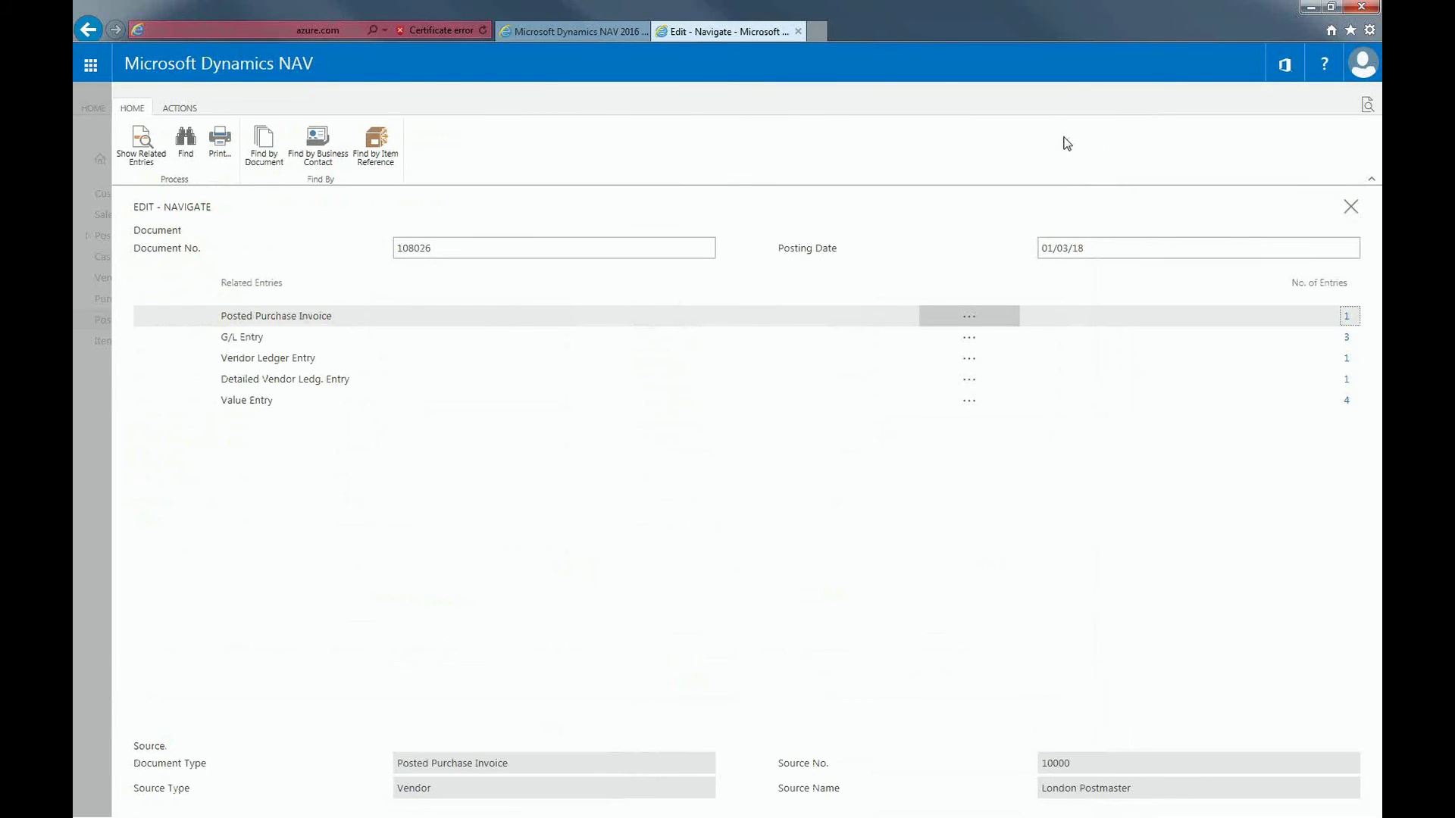
Inspect the general ledger entries related to the posted invoice, including their accounts, posting groups and amounts, and close them
left_click(1353, 343)
left_click(1354, 344)
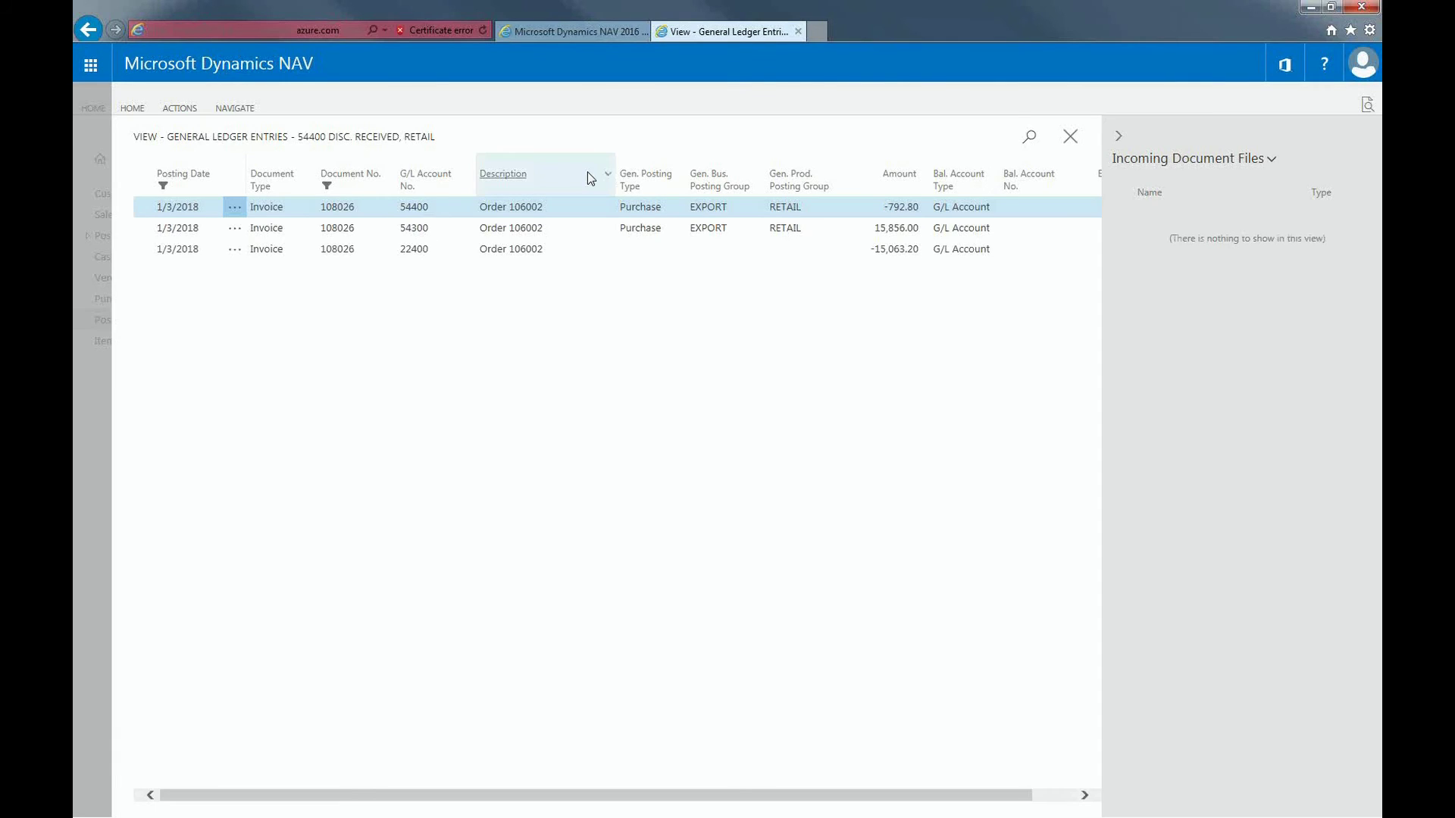
left_click(580, 229)
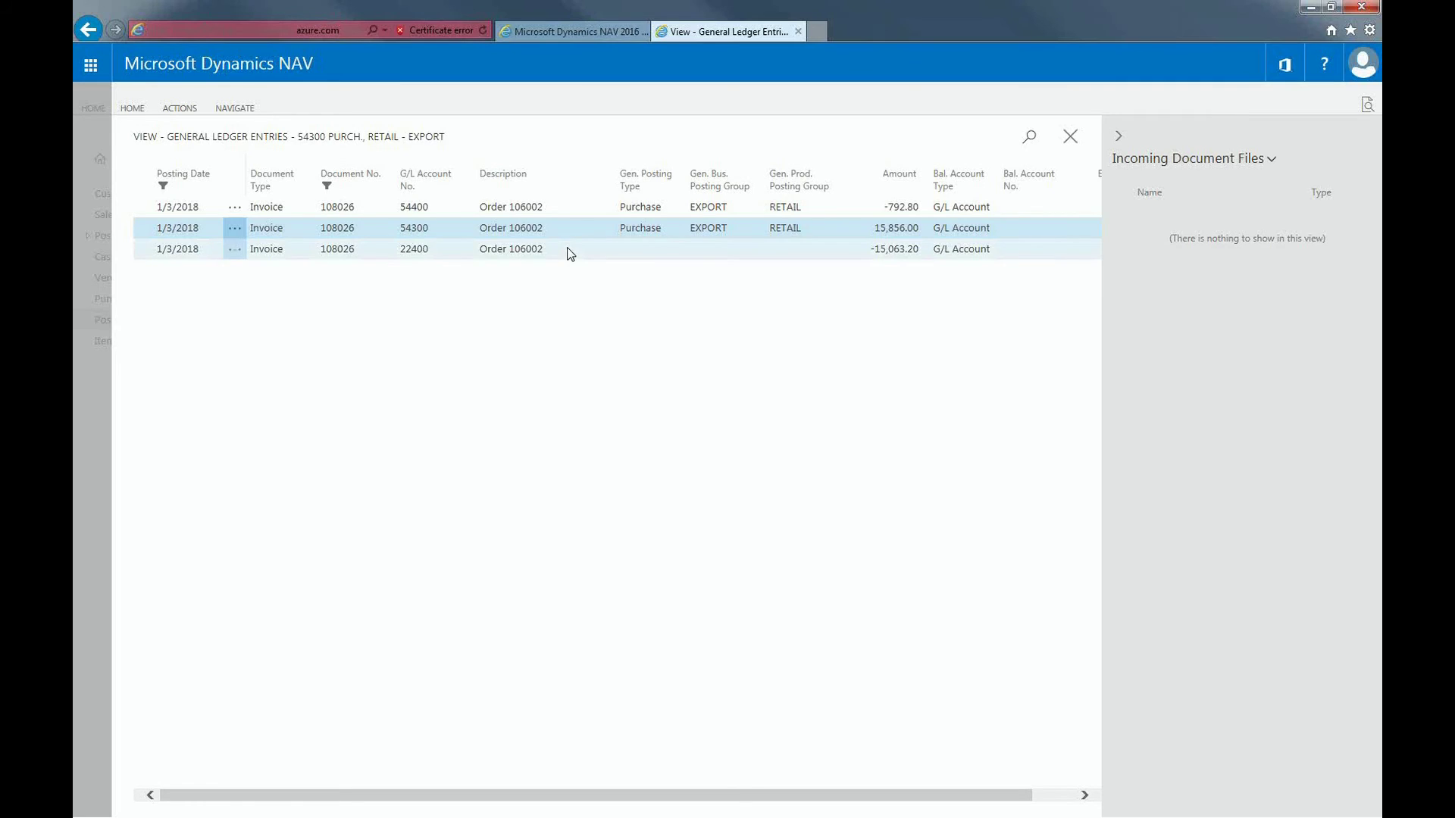
left_click(570, 252)
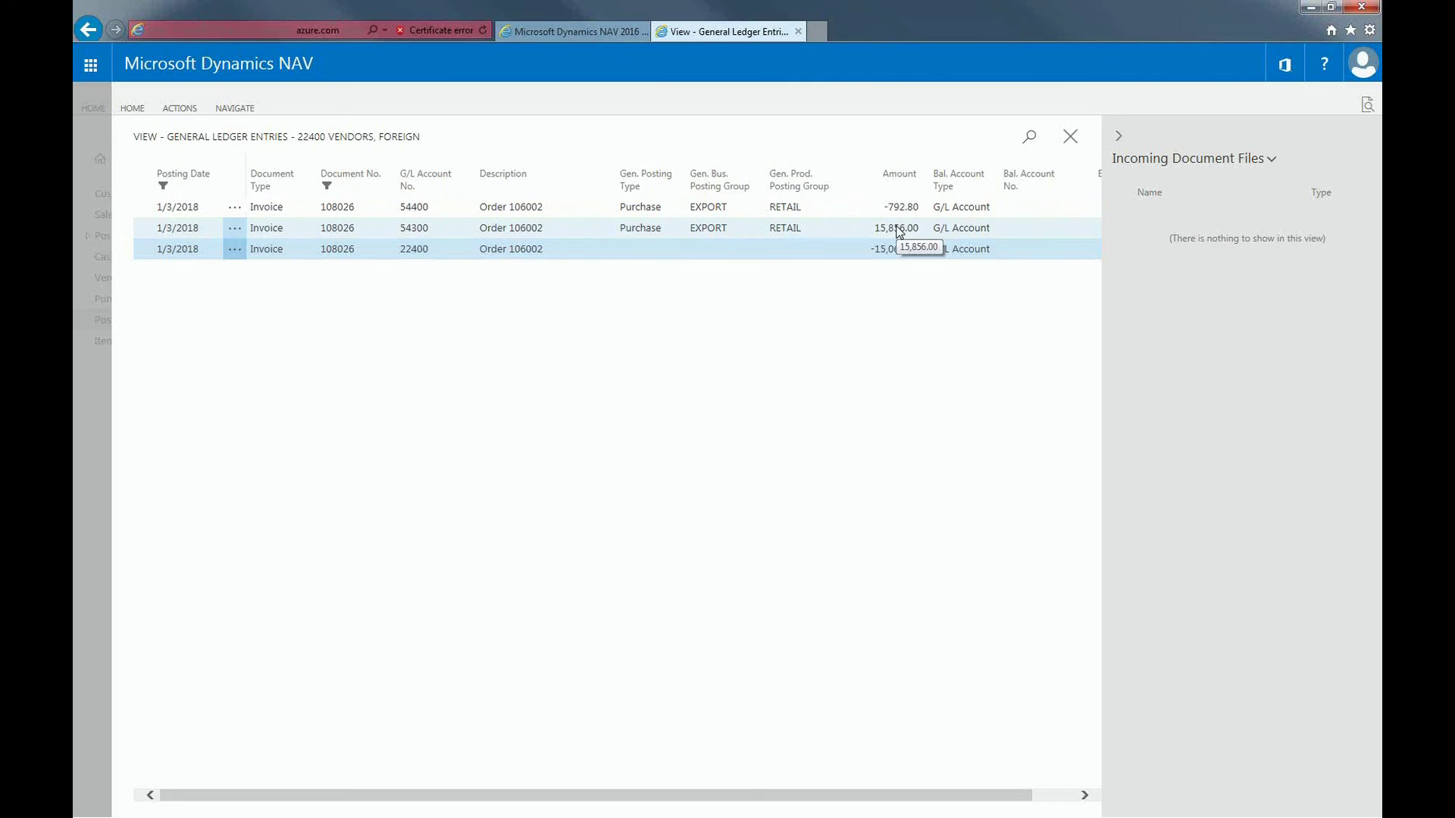
left_click(1070, 137)
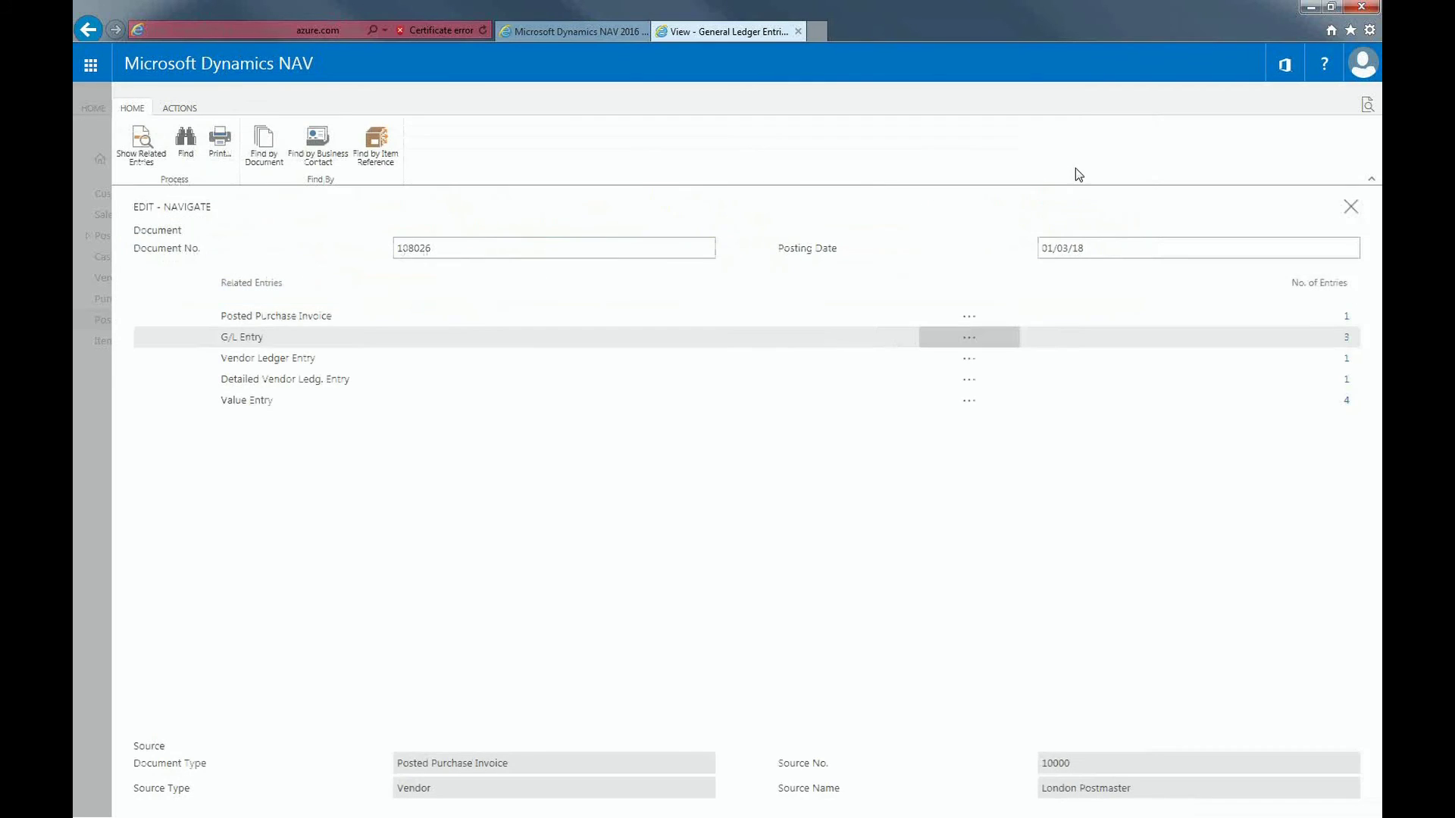
View the vendor ledger entry and the detailed vendor ledger entry related to the invoice, closing each list
left_click(1347, 360)
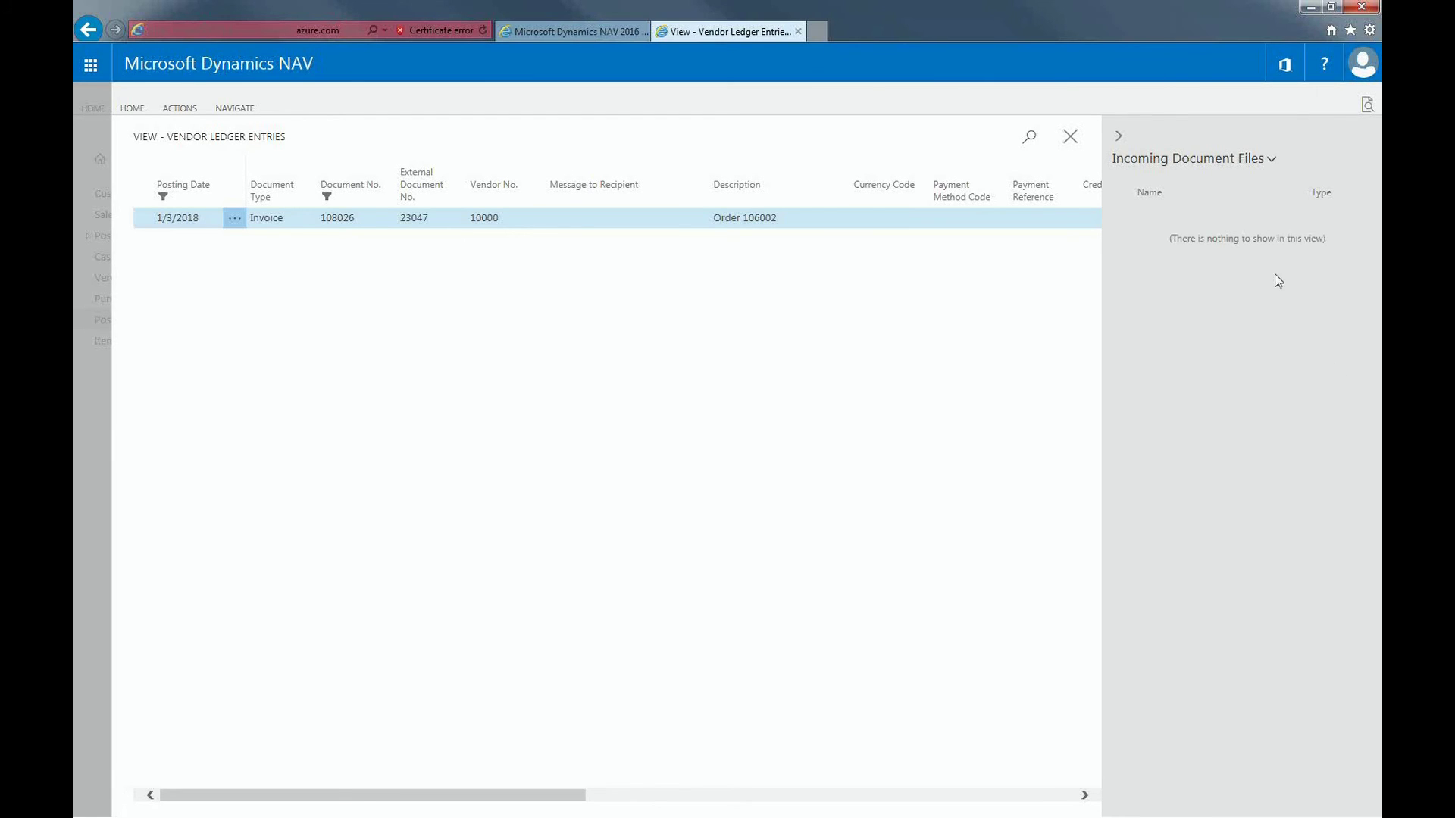
left_click(1069, 138)
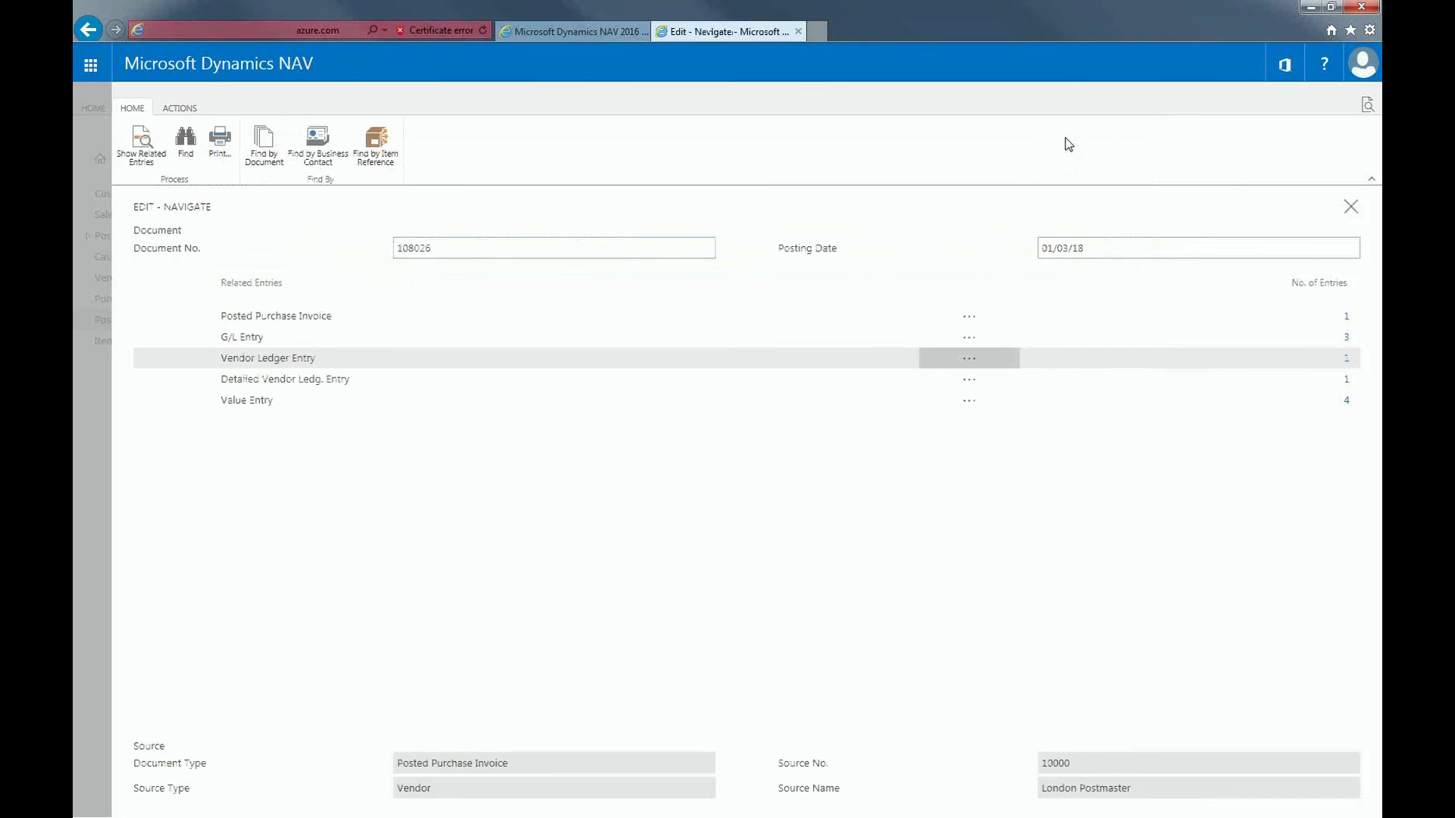
left_click(1347, 383)
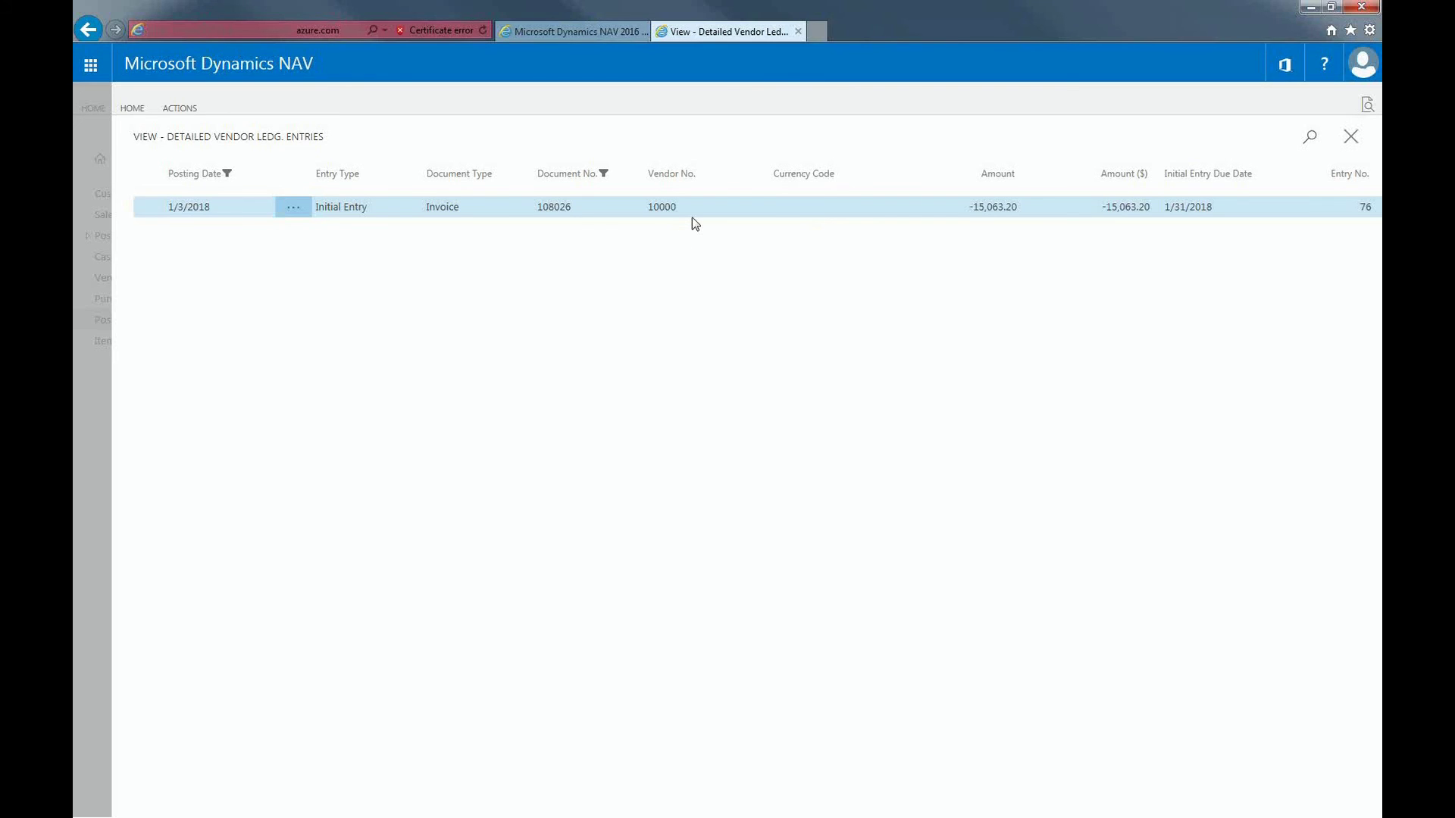
left_click(1353, 141)
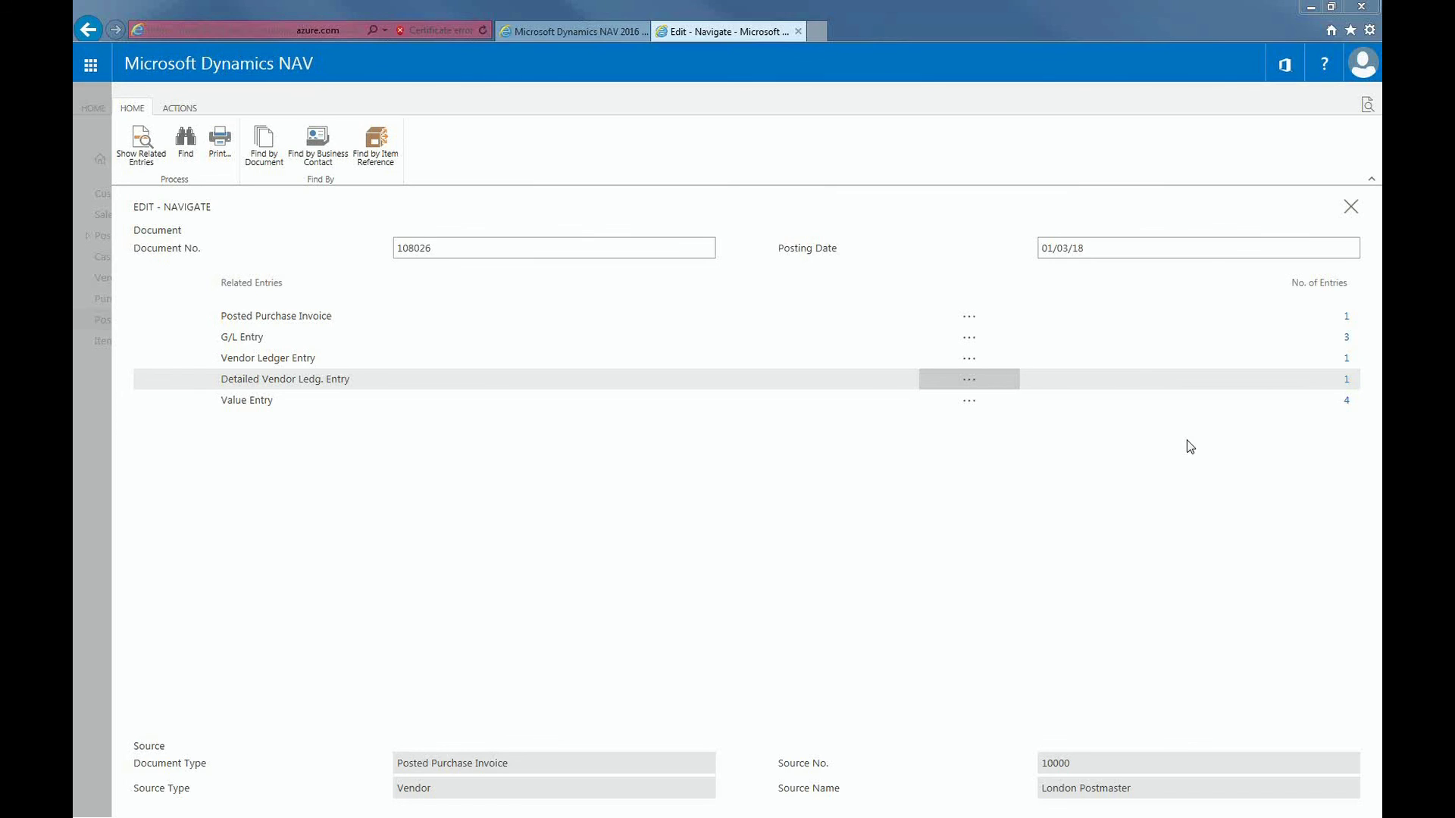
Inspect the invoice's value entries, comparing the actual cost amounts of the direct cost and variance lines, and close the list
left_click(1345, 400)
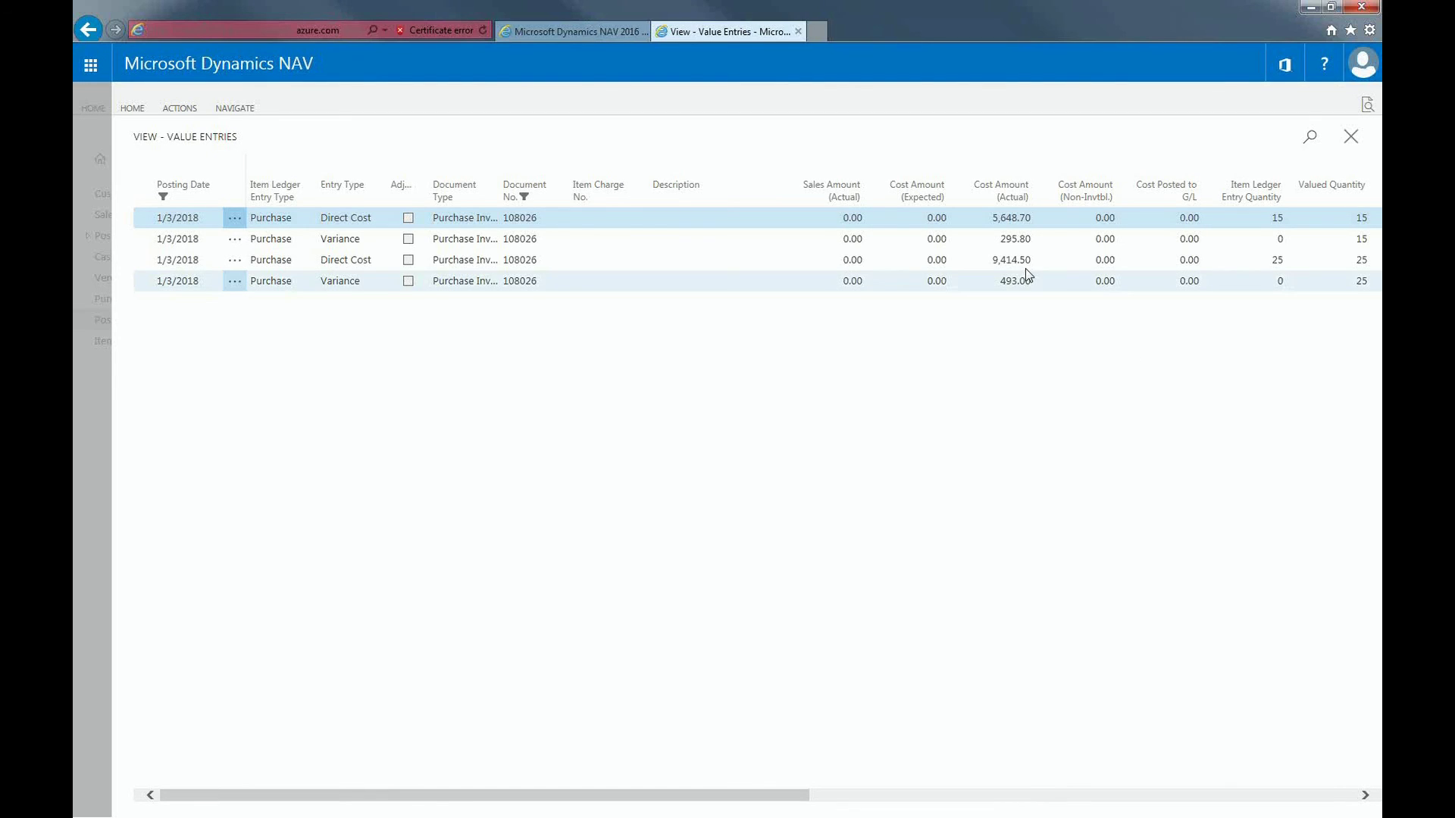
left_click(1000, 260)
left_click(993, 220)
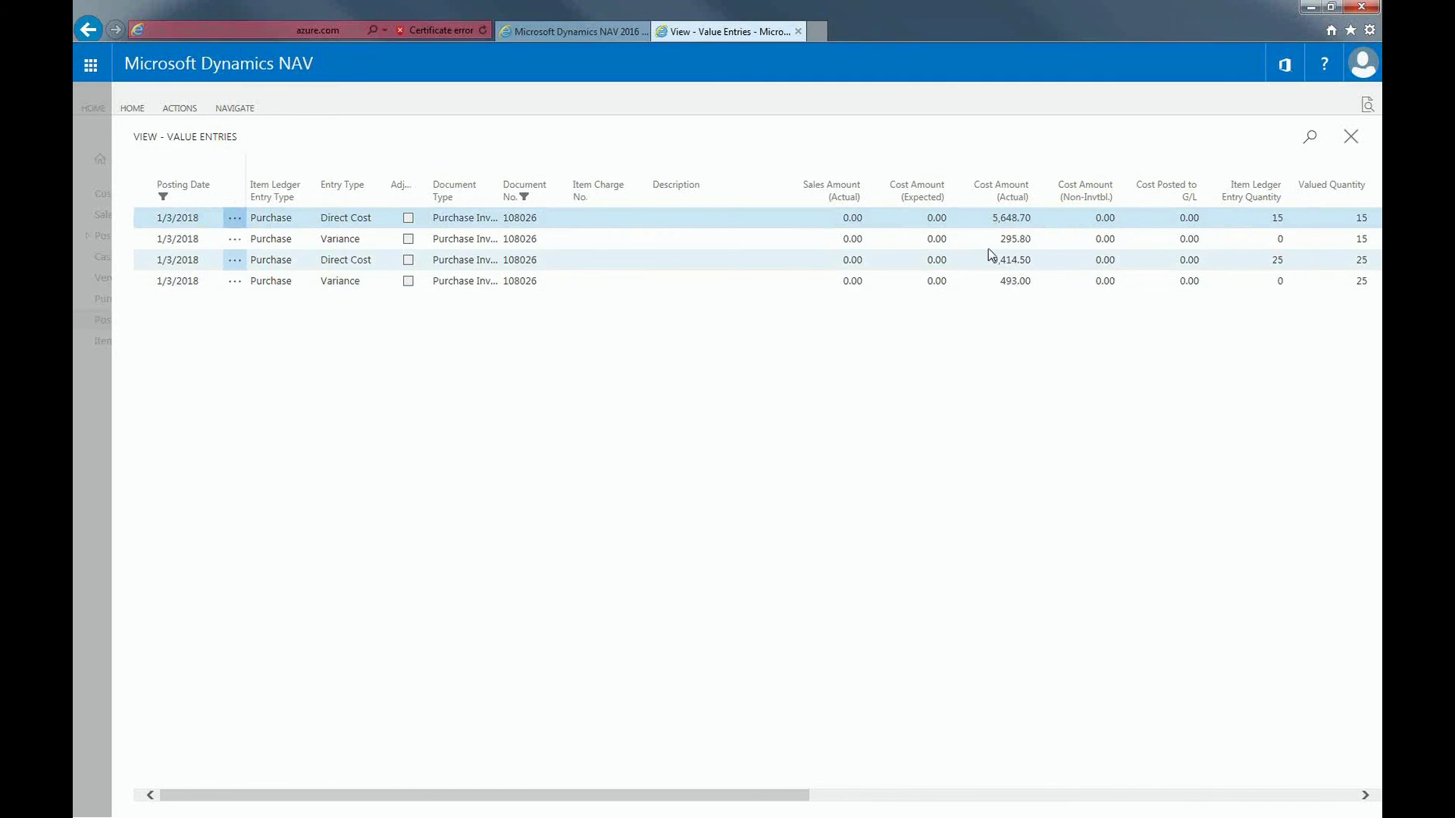
left_click(988, 282)
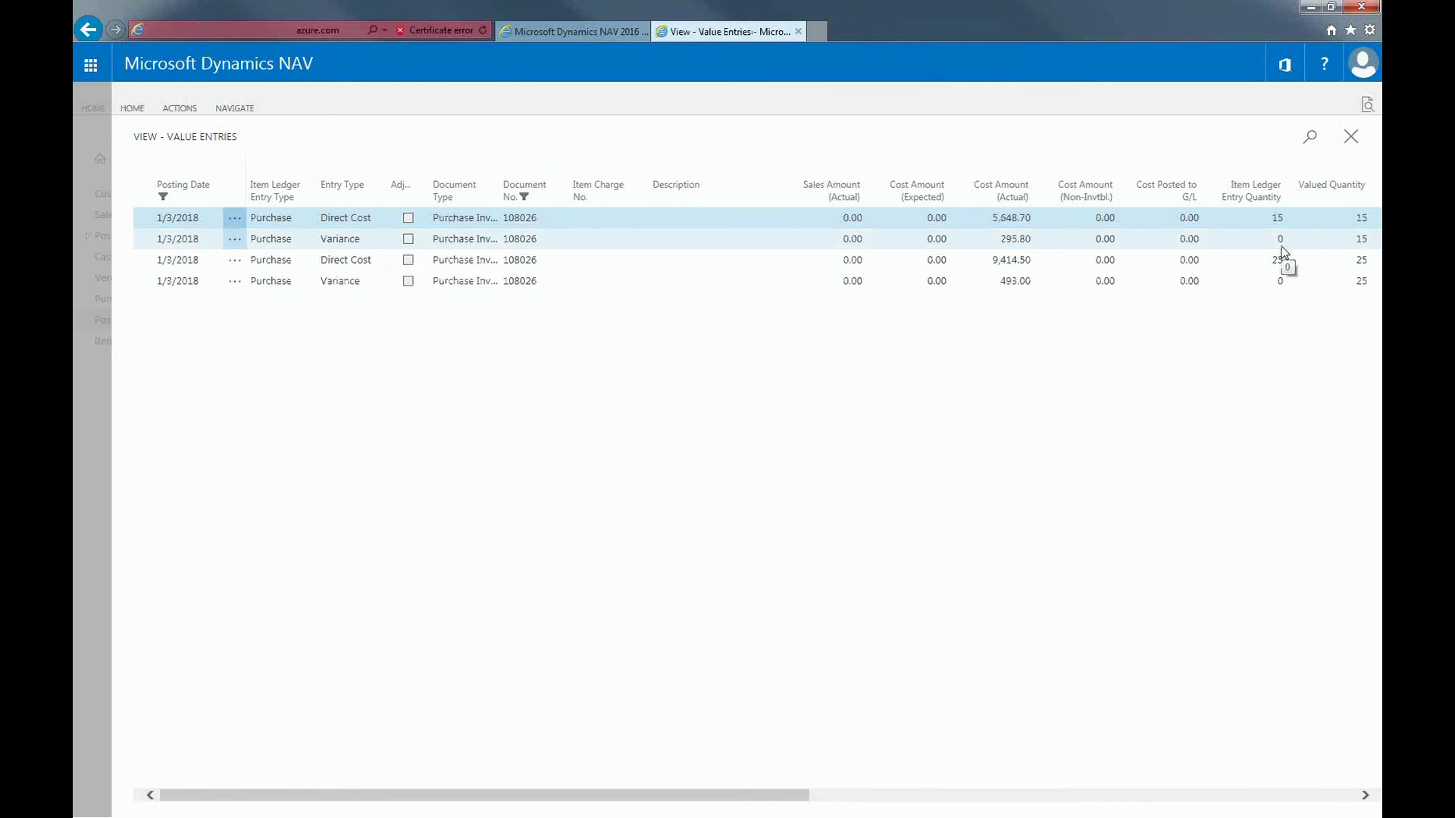
left_click(1352, 137)
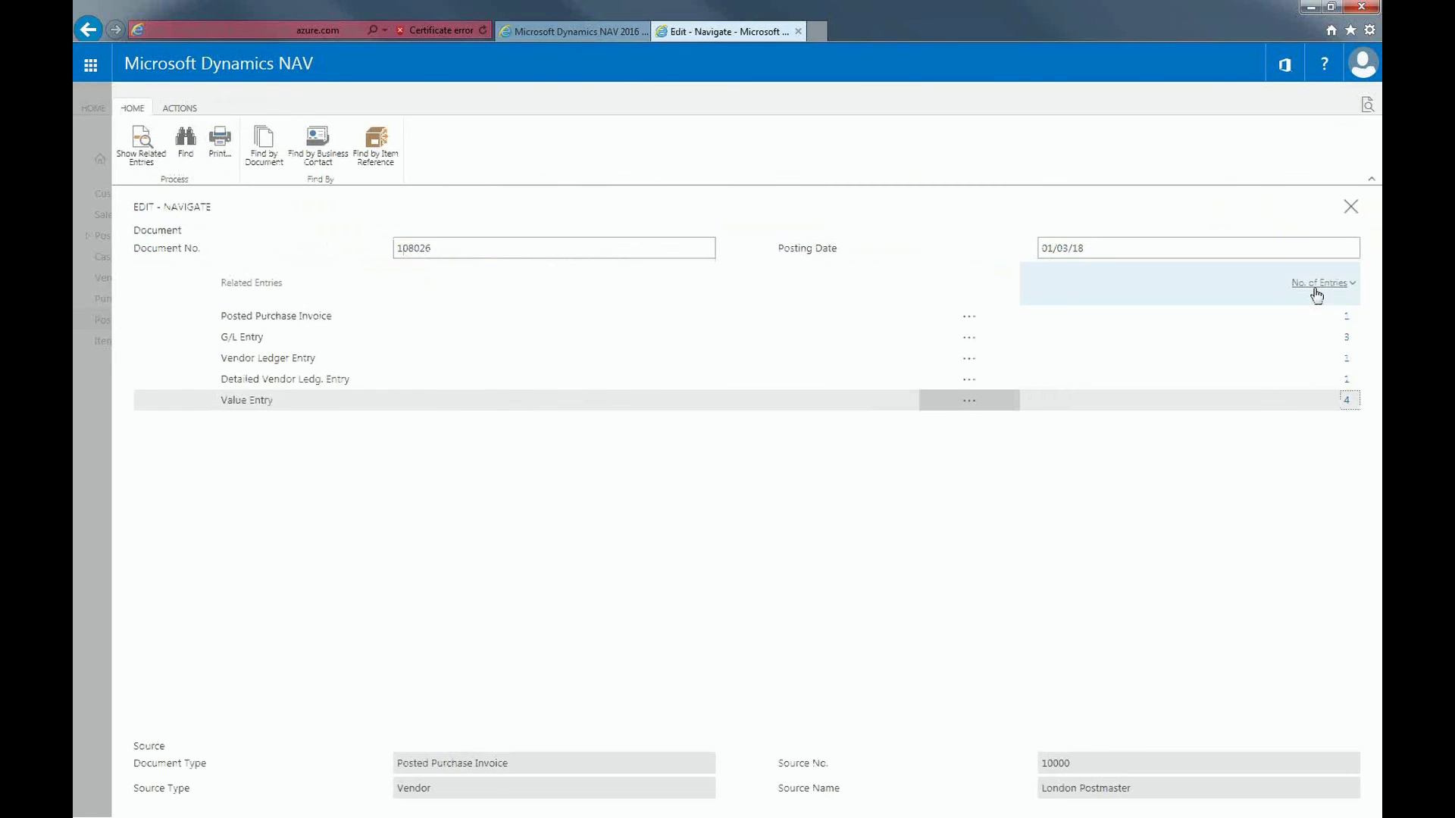